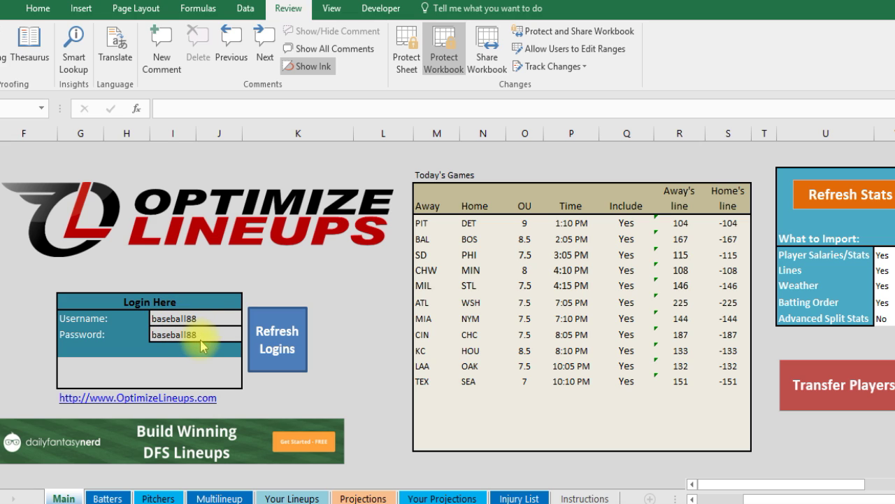
# Step: Refresh the logins with the saved credentials and select the cells beside the game lines
pyautogui.click(283, 347)
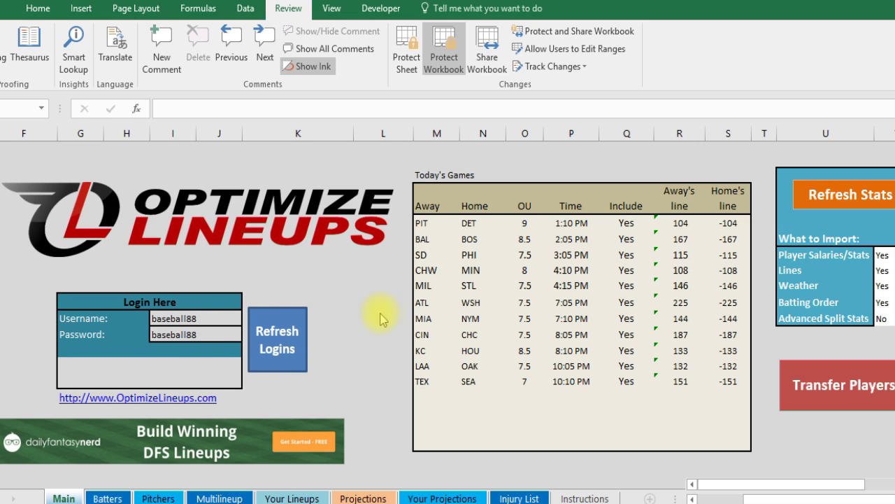
pyautogui.click(680, 173)
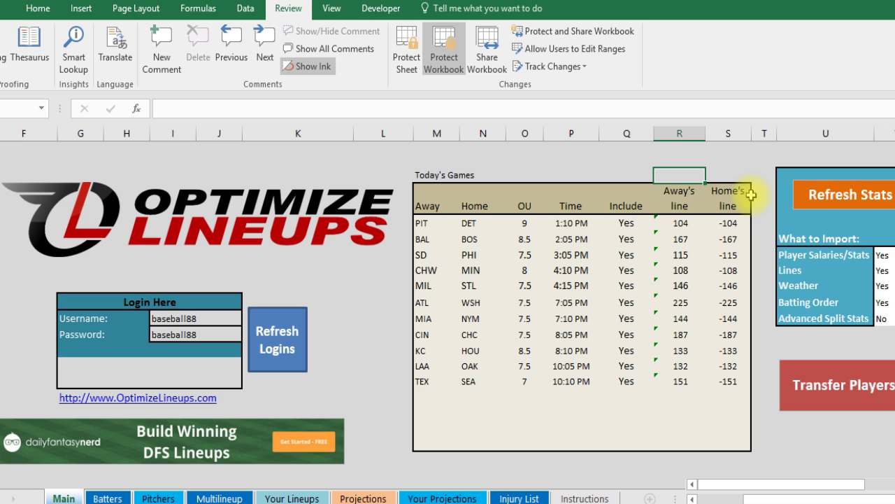
pyautogui.click(765, 225)
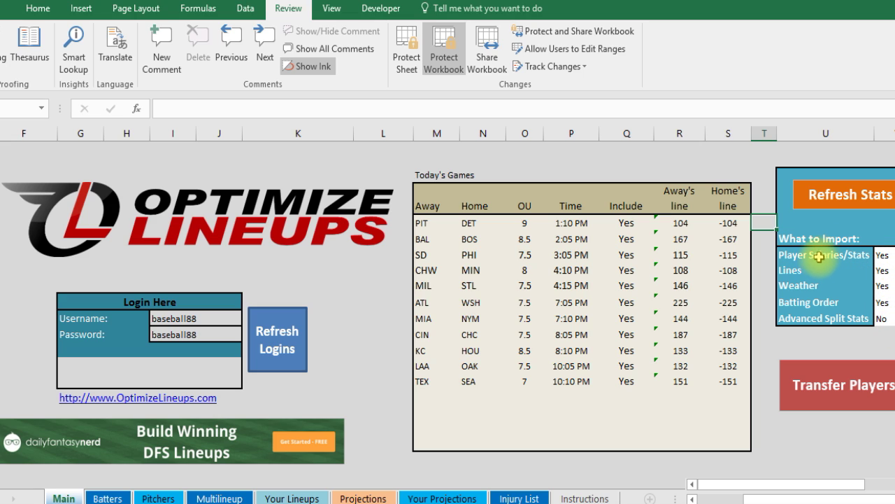
# Step: Select the Advanced Split Stats, Player Salaries/Stats, Lines, Weather and Batting Order import options
pyautogui.click(820, 321)
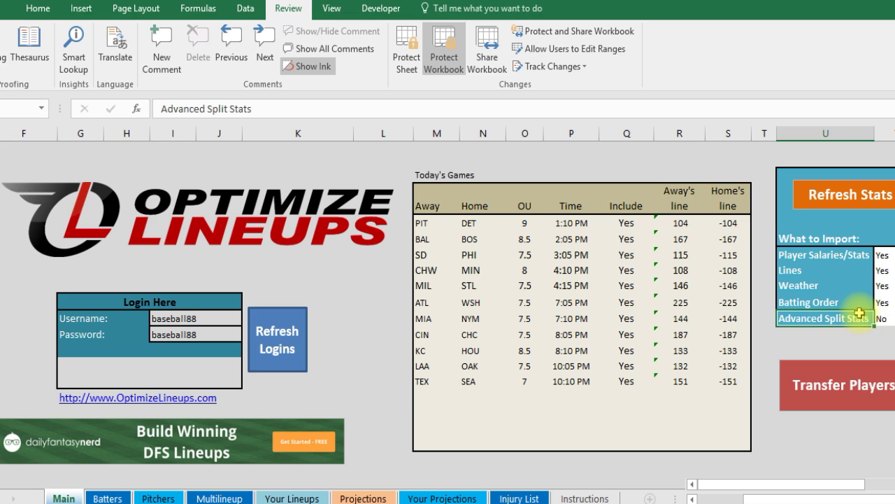
pyautogui.click(831, 257)
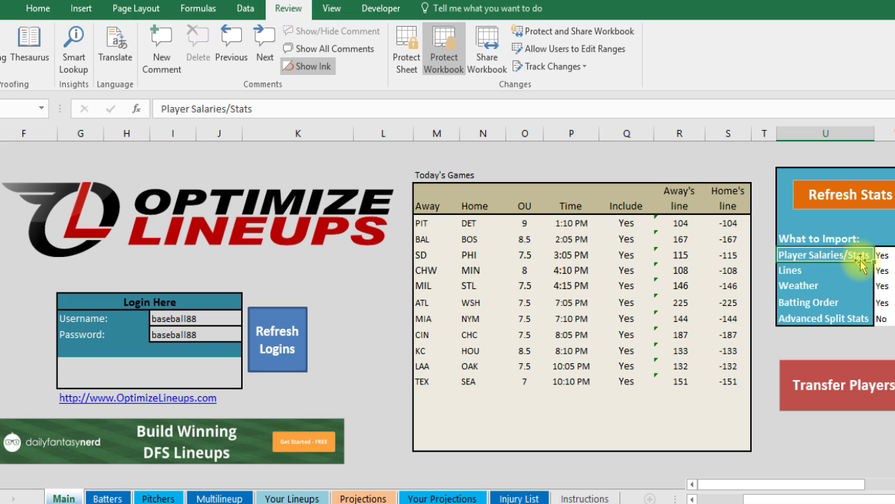
pyautogui.click(812, 273)
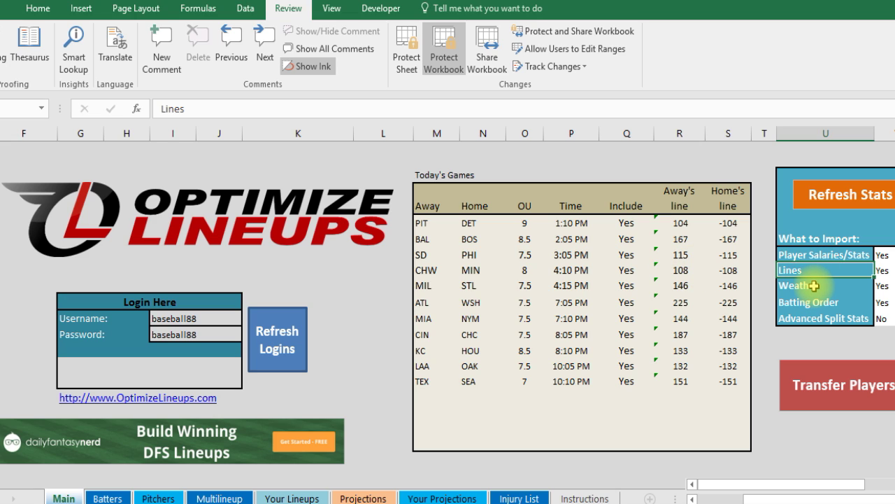
pyautogui.click(815, 287)
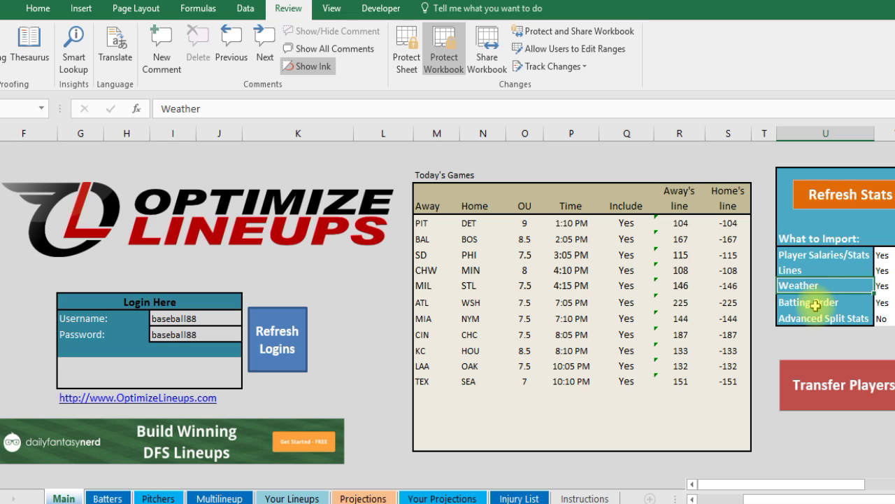
pyautogui.click(826, 306)
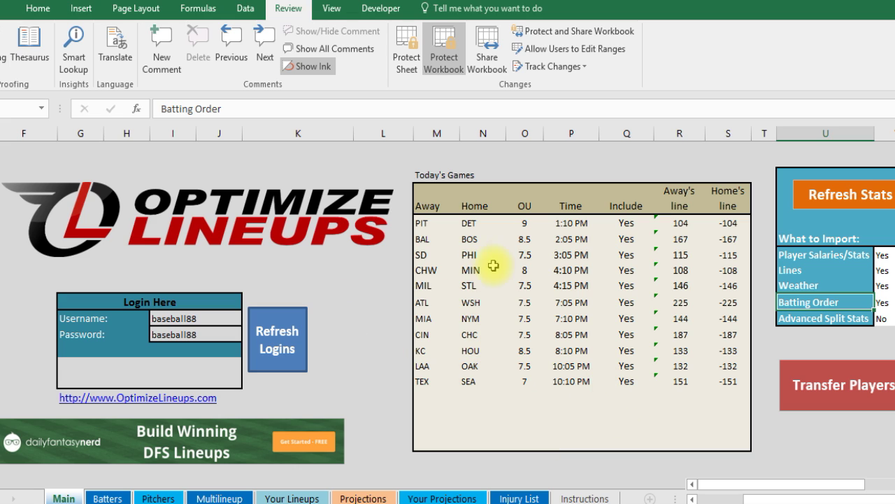
# Step: Review the games table: PIT, BOS, MIN, MIL, and the MIL game's 7.5 total, 4:15 PM start, 146/-146 lines
pyautogui.click(429, 222)
pyautogui.click(470, 239)
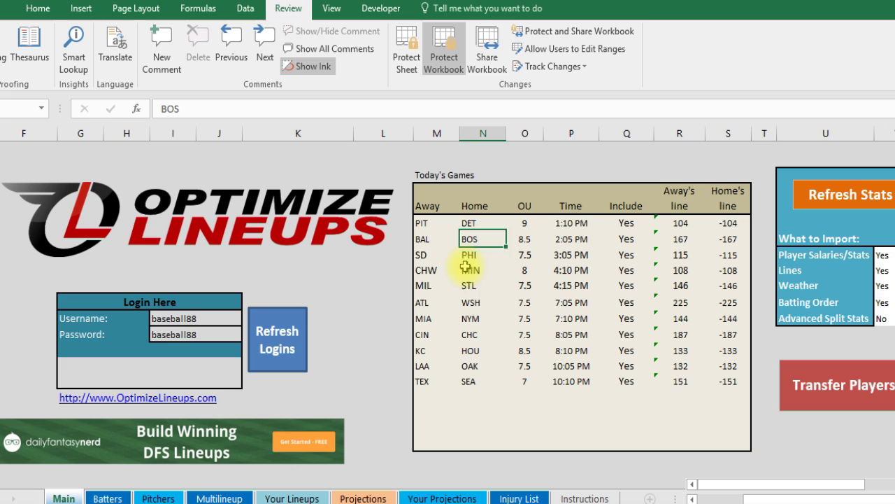
pyautogui.click(477, 270)
pyautogui.click(444, 284)
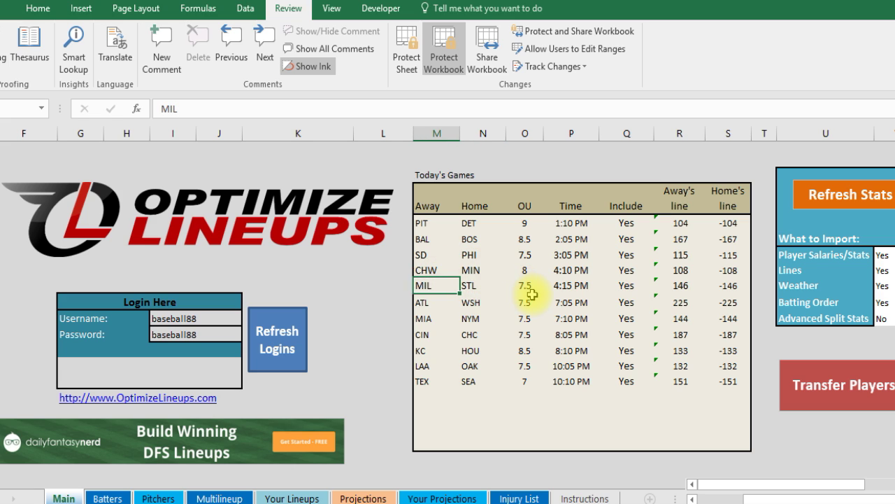
pyautogui.click(525, 288)
pyautogui.click(592, 287)
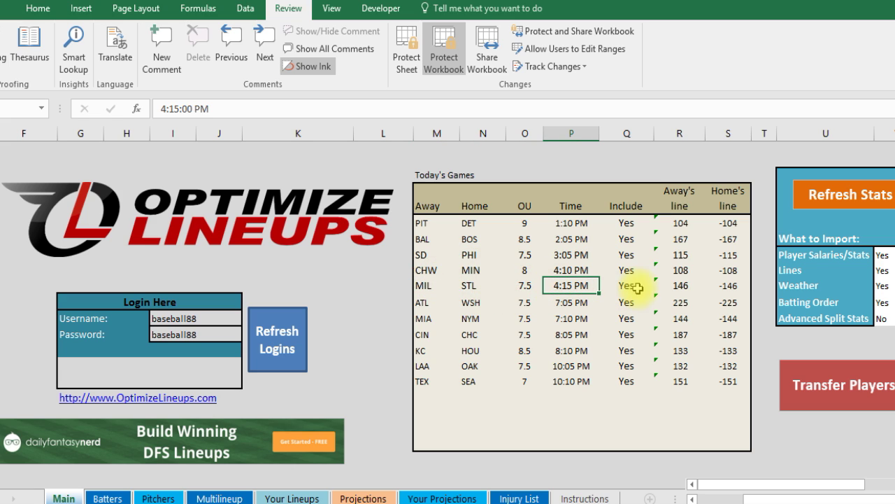
pyautogui.click(676, 287)
pyautogui.click(728, 286)
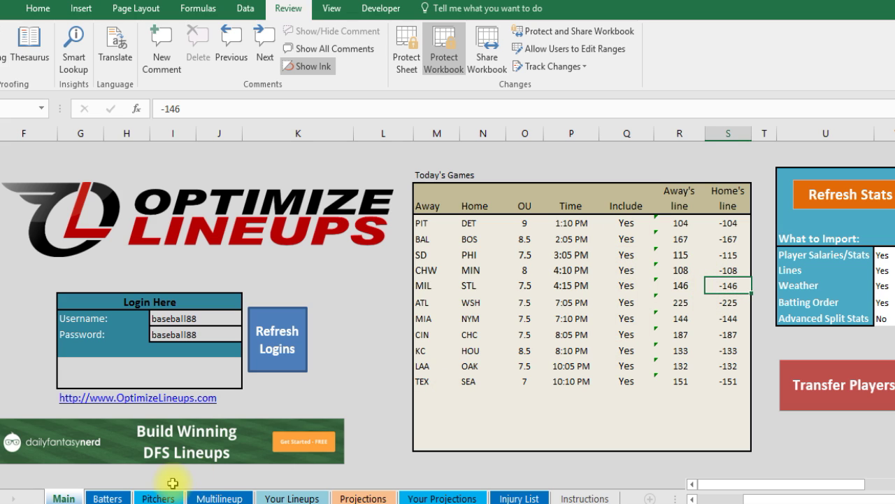
# Step: Go to the Batters sheet and inspect a batter's FD average 5.50, DK salary 4,100 and DK average 14.0
pyautogui.click(107, 497)
pyautogui.click(144, 496)
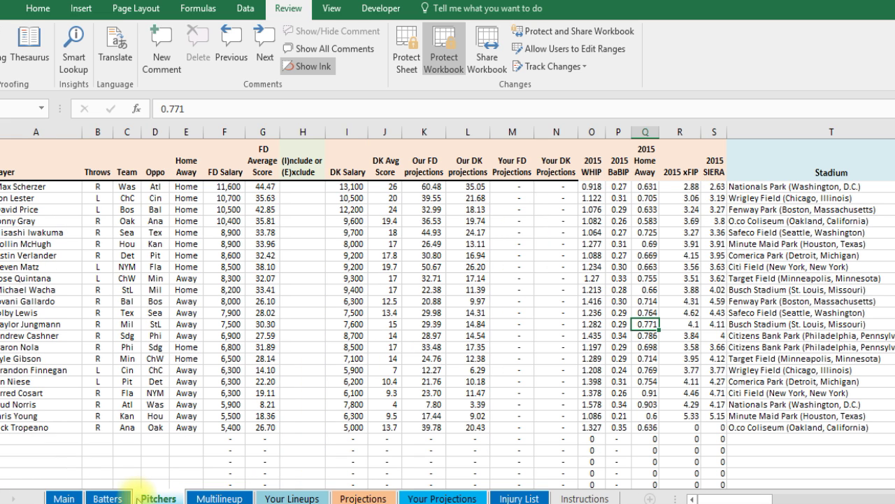
pyautogui.click(108, 497)
pyautogui.click(56, 267)
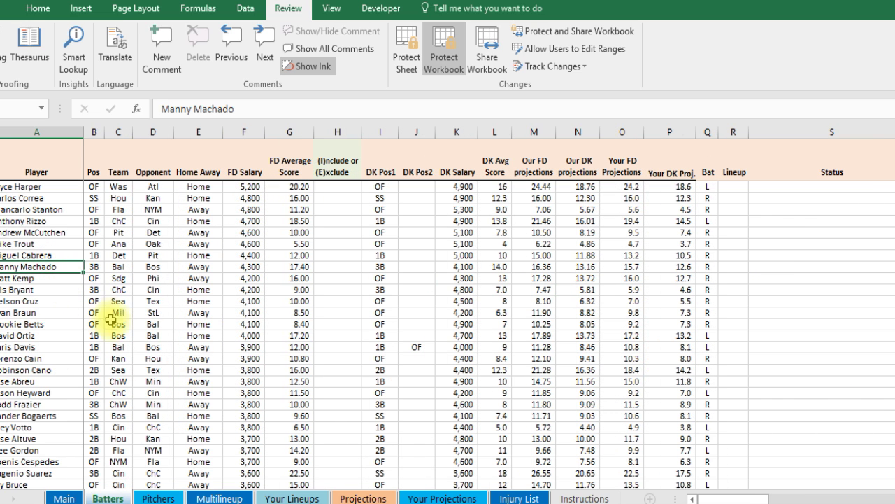
pyautogui.click(294, 244)
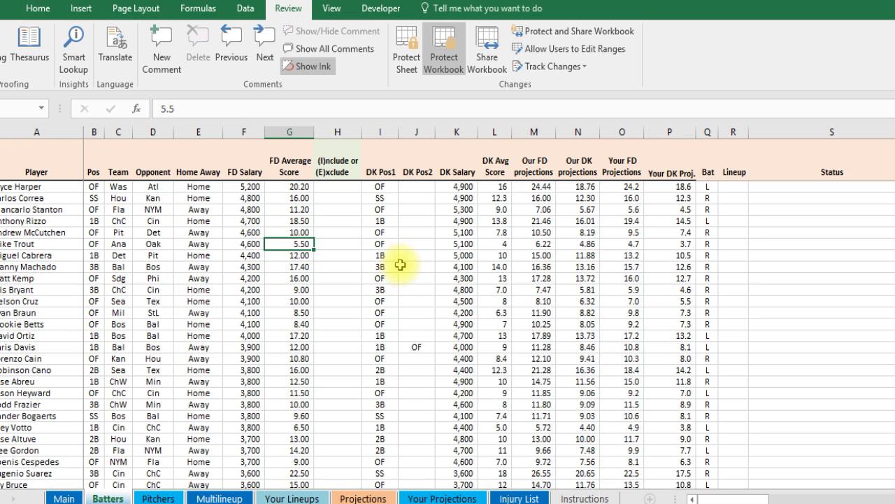
pyautogui.click(462, 267)
pyautogui.click(498, 267)
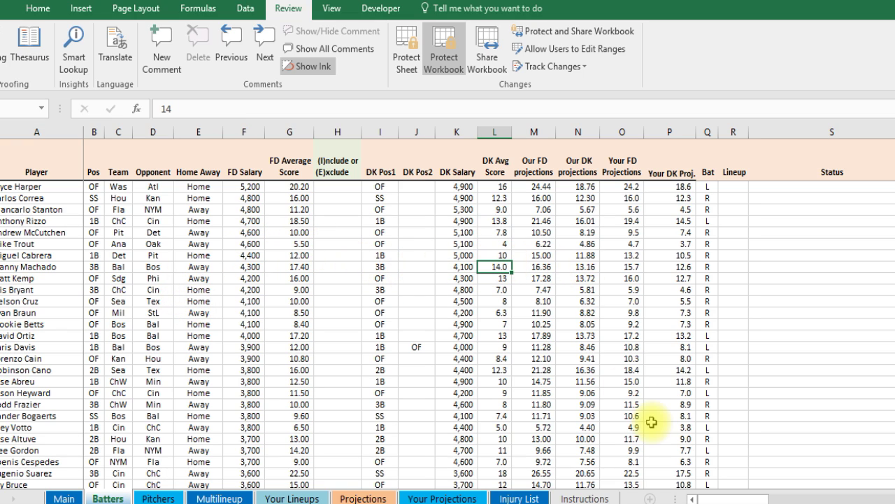
# Step: Inspect the Lineup column and opposing pitcher entries with their OPS values 0.633 and 0.754
pyautogui.moveTo(740, 499); pyautogui.dragTo(788, 503)
pyautogui.click(259, 244)
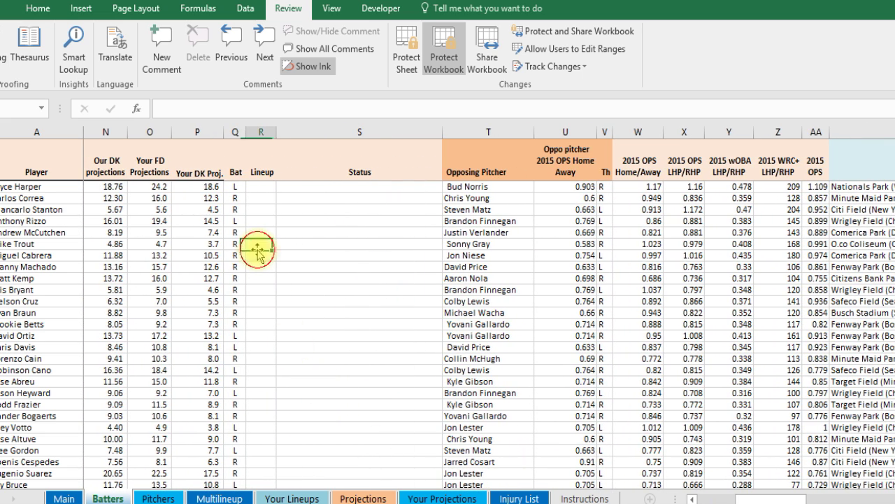
pyautogui.click(263, 205)
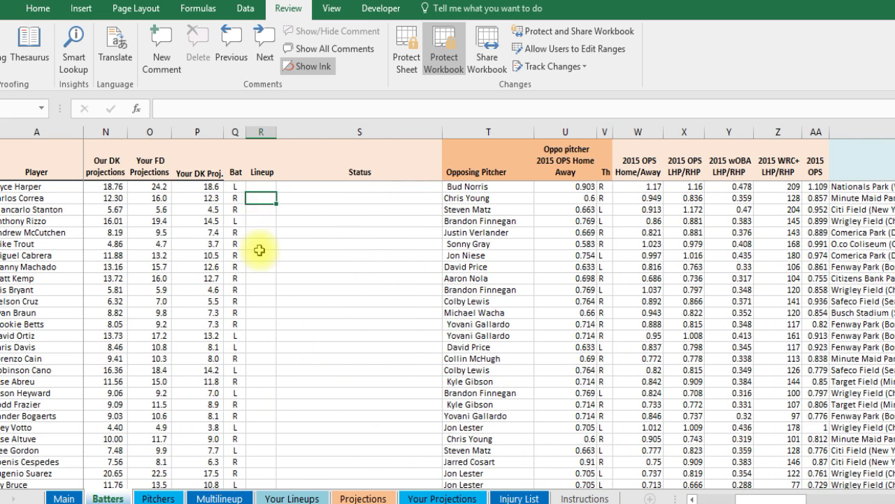
pyautogui.click(447, 220)
pyautogui.click(568, 267)
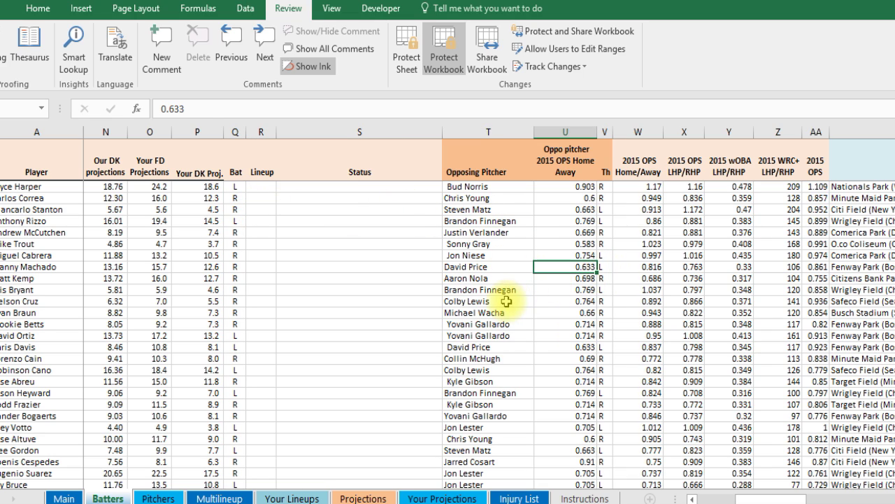
pyautogui.click(505, 301)
pyautogui.click(573, 256)
# Step: Check the batter's 2015 splits (0.997, 0.763, wOBA 0.33, WRC+ 106, OPS 0.755) and scroll to Stadium
pyautogui.click(655, 255)
pyautogui.click(689, 267)
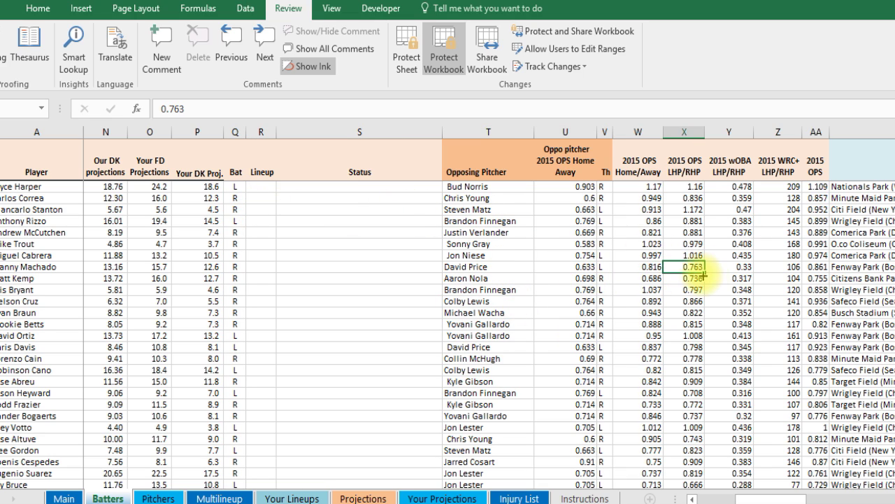
pyautogui.click(731, 268)
pyautogui.click(787, 268)
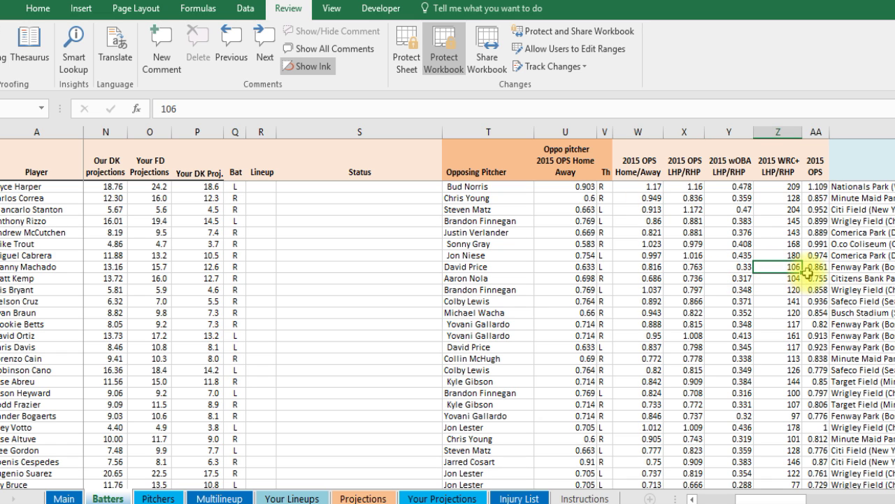
pyautogui.click(808, 277)
pyautogui.moveTo(759, 499); pyautogui.dragTo(783, 499)
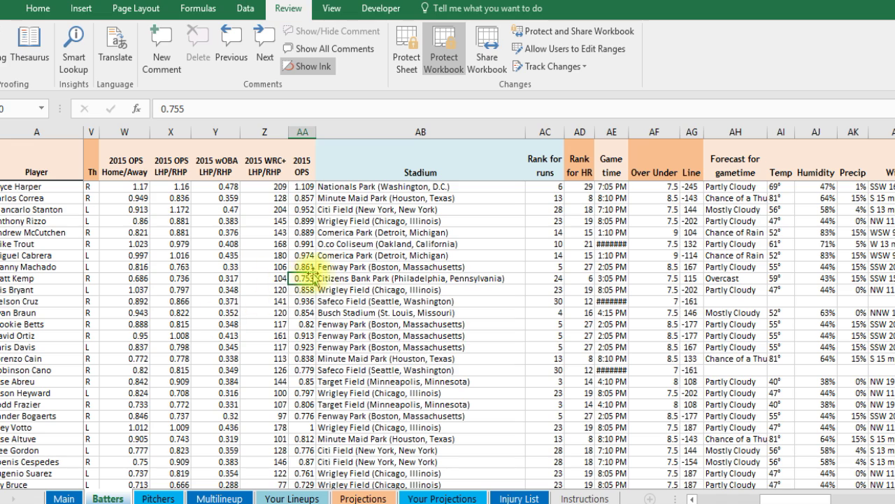
# Step: Review Fenway Park, the 7.5 over/under, Overcast forecast and batter-vs-pitcher Slg %, widening the Game time column
pyautogui.click(412, 267)
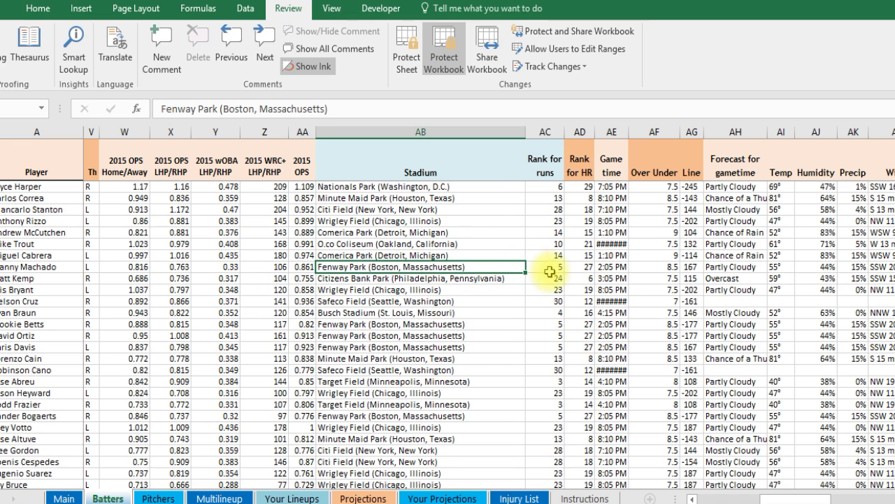
pyautogui.moveTo(629, 133); pyautogui.dragTo(639, 131)
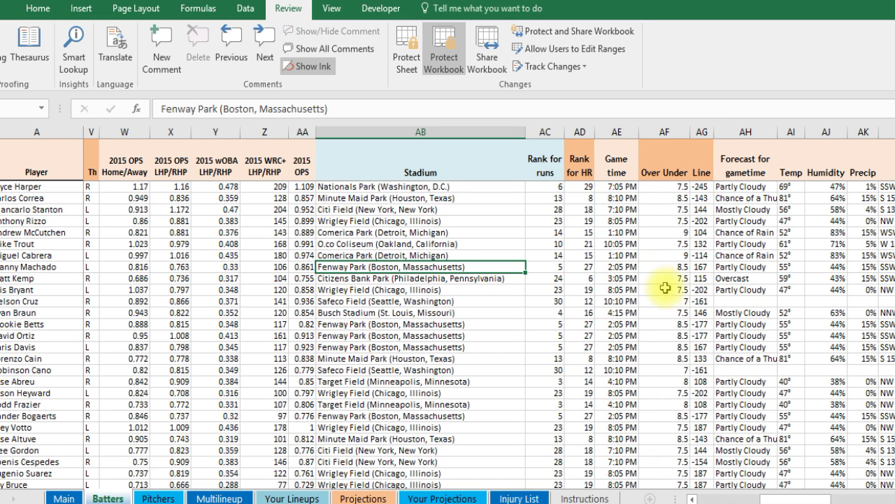
pyautogui.click(665, 287)
pyautogui.moveTo(790, 498); pyautogui.dragTo(807, 501)
pyautogui.click(521, 278)
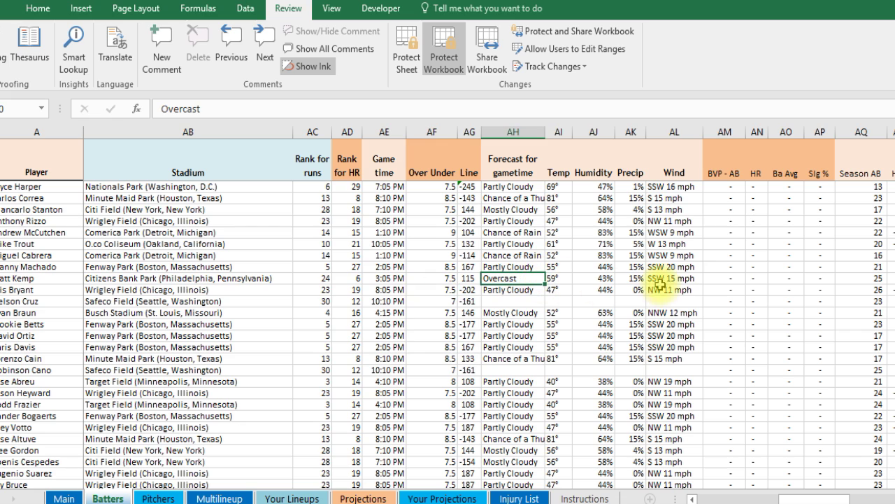
pyautogui.click(815, 278)
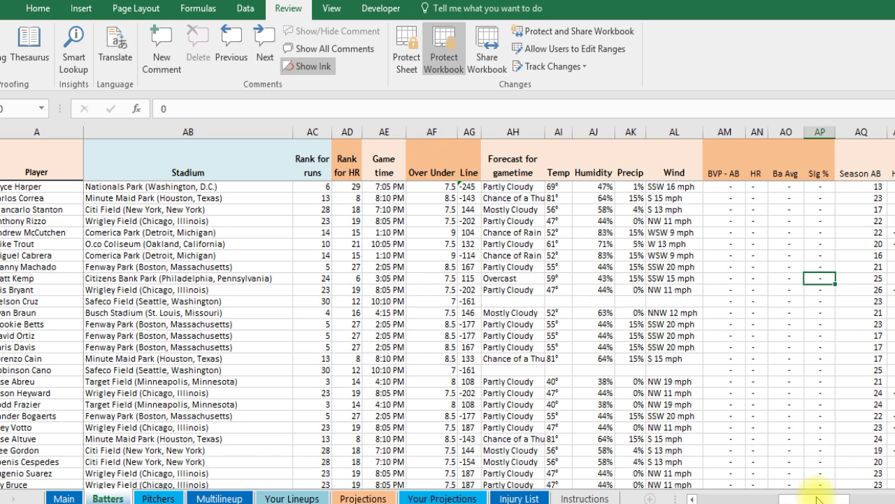
pyautogui.moveTo(817, 499); pyautogui.dragTo(887, 497)
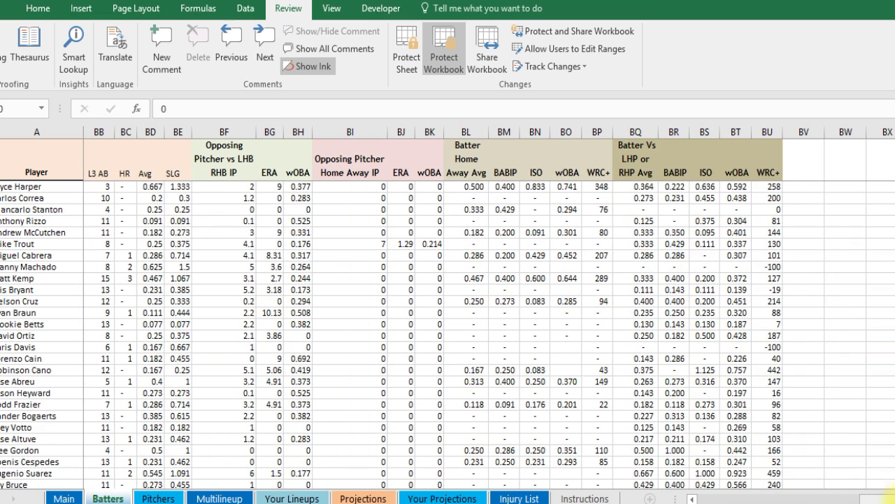
# Step: Inspect the Batter Home Away Avg, Batter Vs LHP or RHP Avg and Opposing Pitcher Home Away IP headers
pyautogui.click(482, 175)
pyautogui.click(633, 177)
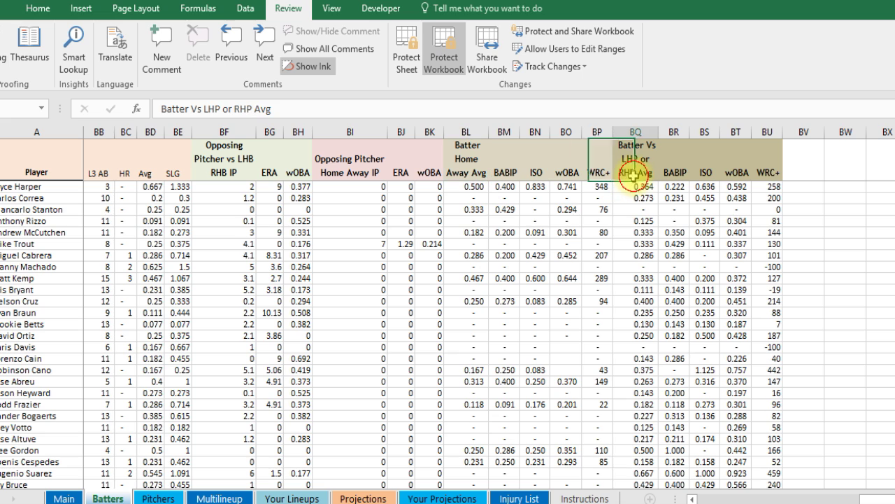
pyautogui.click(349, 174)
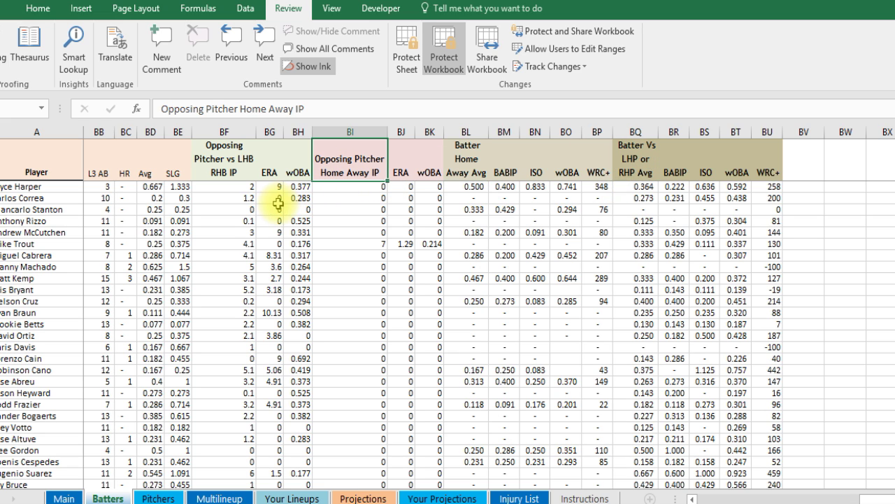
# Step: On the Pitchers sheet, point out team ChW, Our FD projection 50.67, Home Away 0.714 and SIERA 4.11
pyautogui.click(158, 498)
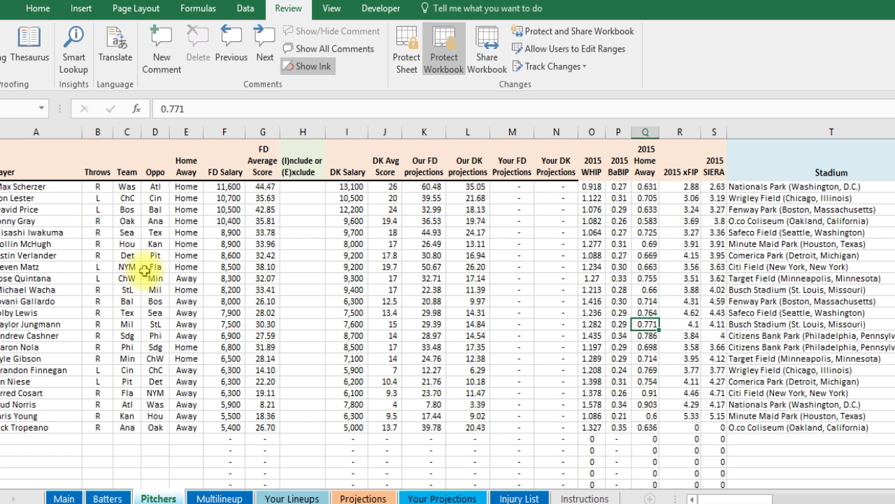
pyautogui.click(133, 277)
pyautogui.click(424, 266)
pyautogui.click(646, 302)
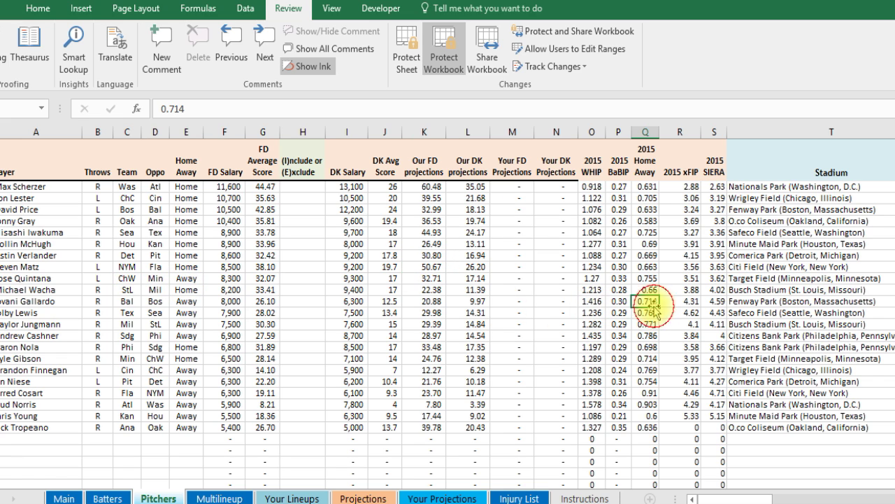
pyautogui.click(715, 324)
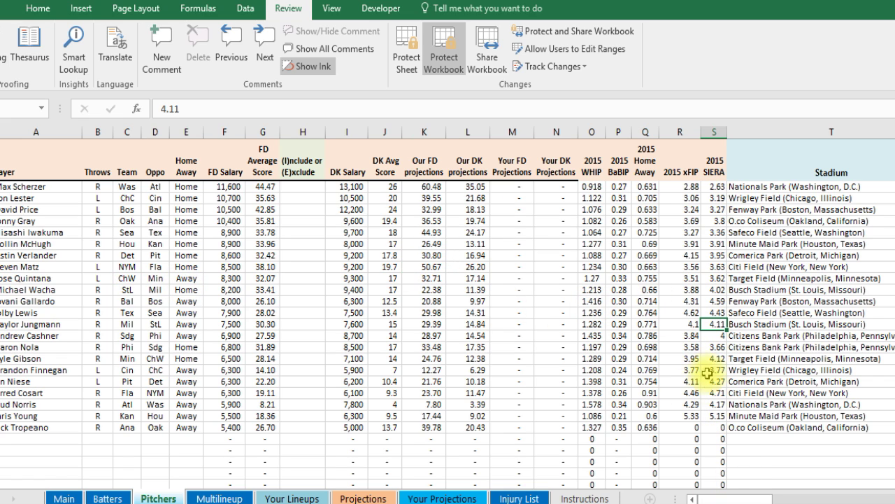
# Step: Point out the last-14-days ERA, SO/9 7.2, home/away SO/9 split and wOBA vs LHB values including 0.353
pyautogui.moveTo(747, 494); pyautogui.dragTo(860, 498)
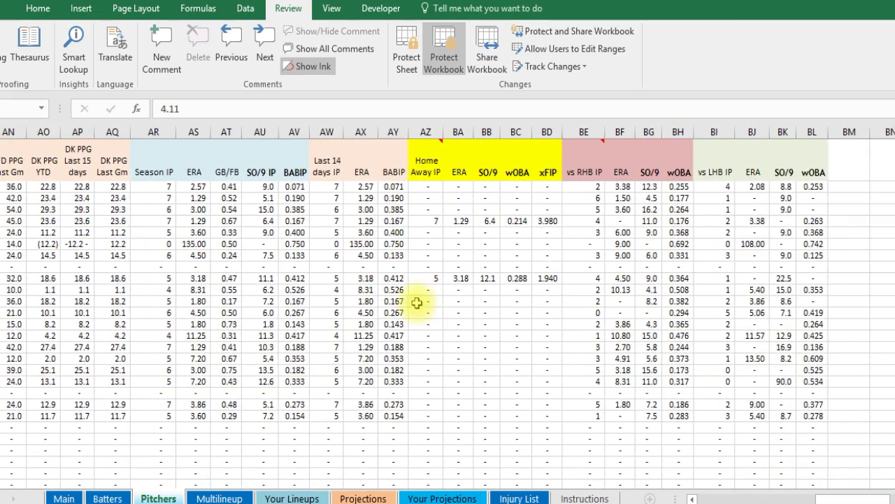
pyautogui.click(365, 301)
pyautogui.click(260, 301)
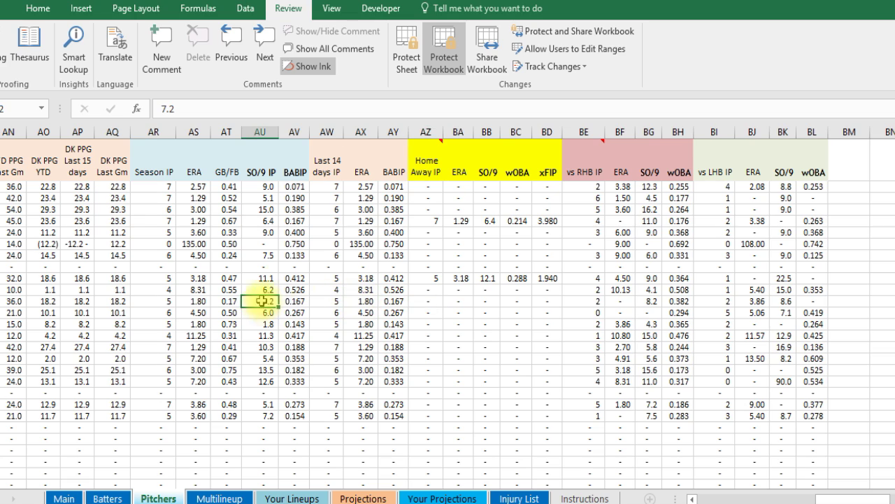
pyautogui.click(481, 209)
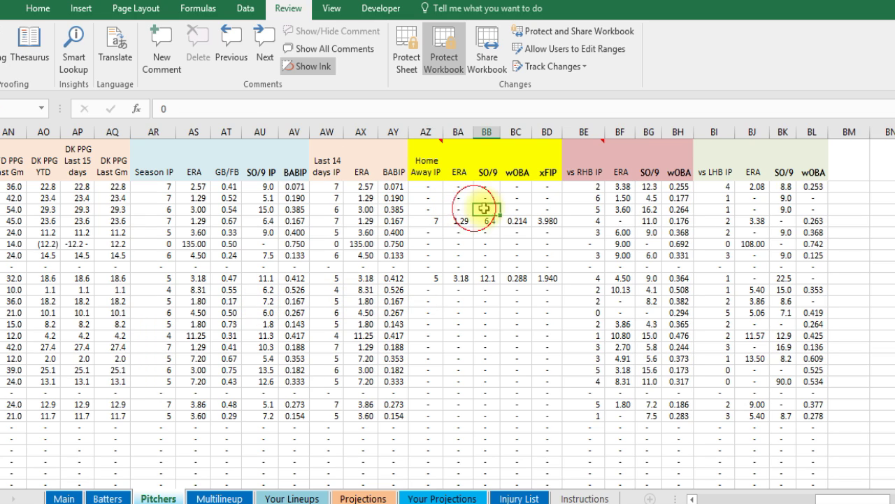
pyautogui.click(813, 256)
pyautogui.click(813, 243)
pyautogui.click(813, 289)
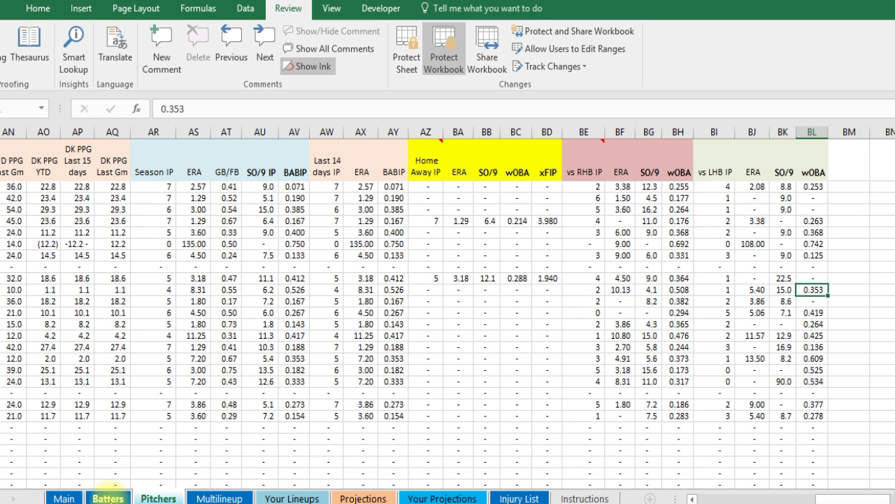
pyautogui.click(64, 498)
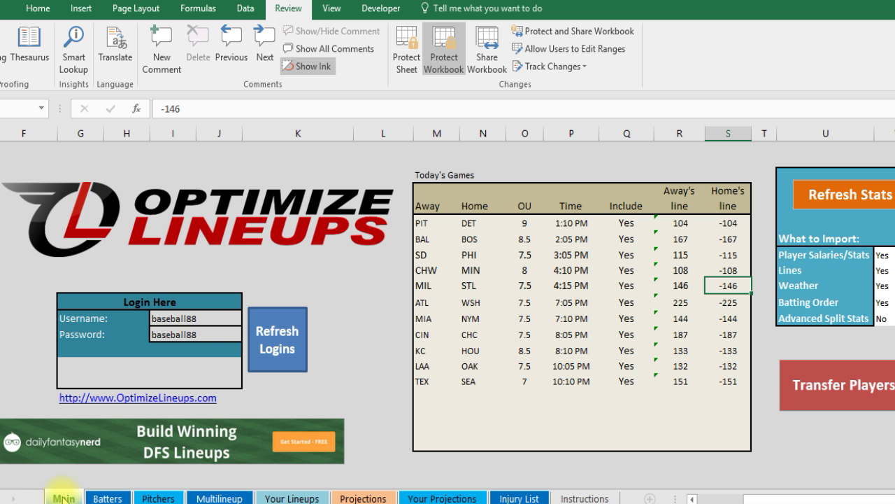
pyautogui.click(365, 271)
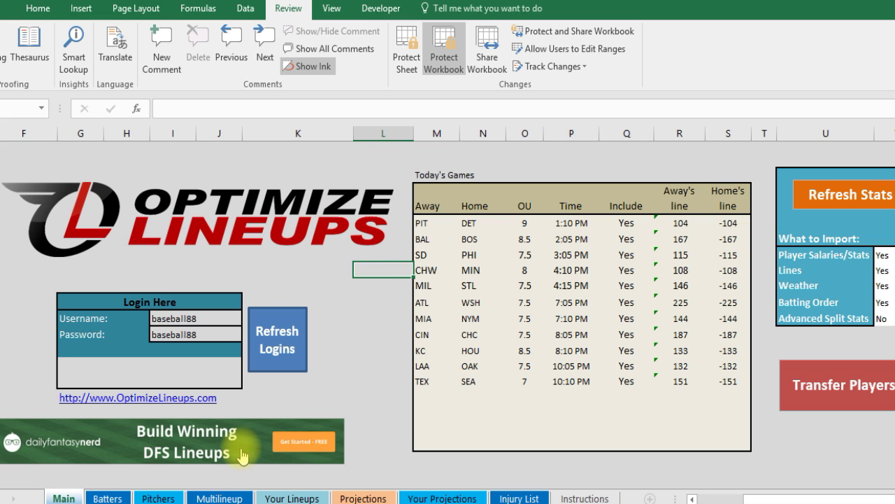
pyautogui.click(219, 498)
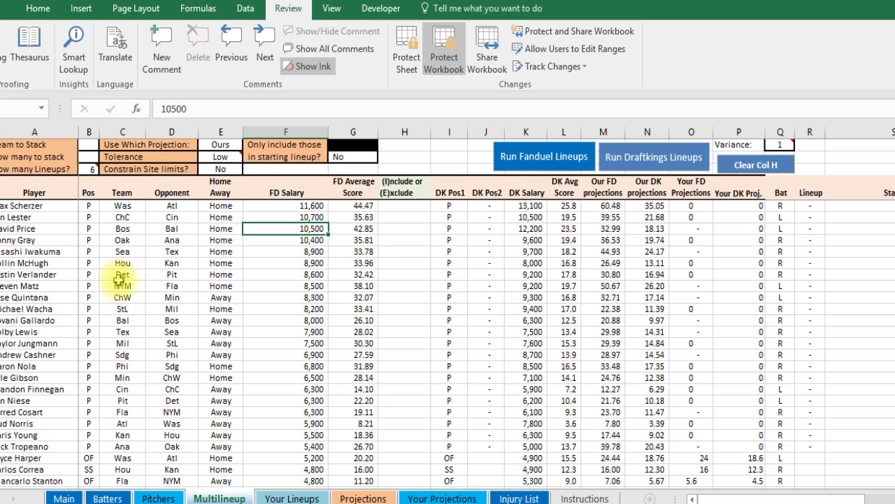
pyautogui.click(64, 498)
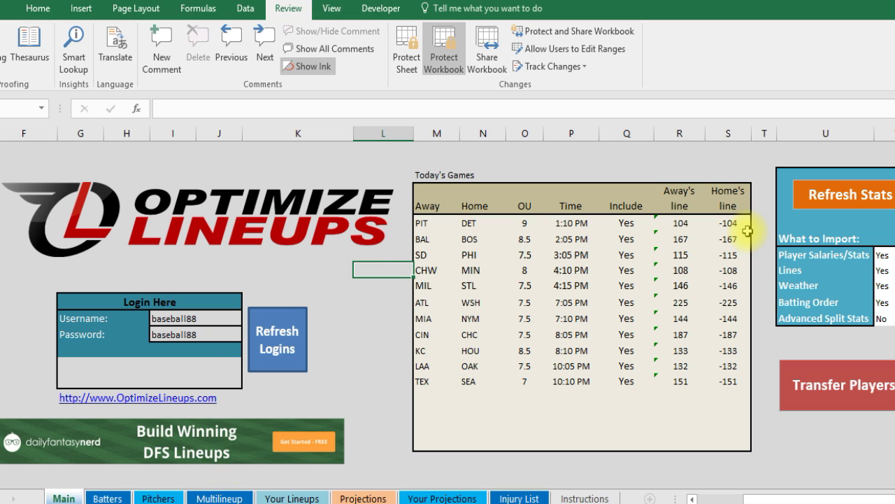
pyautogui.click(219, 497)
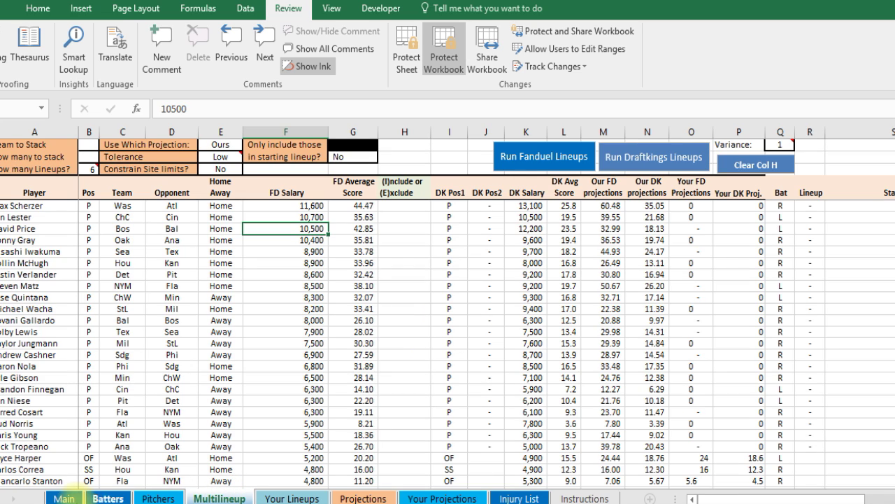
pyautogui.click(64, 497)
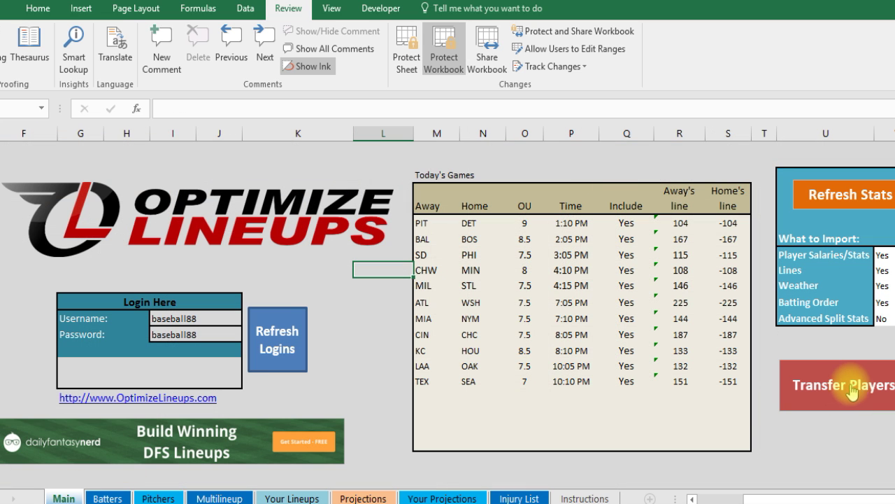
# Step: Check the Include settings for the BAL, CHW and MIL games
pyautogui.click(622, 239)
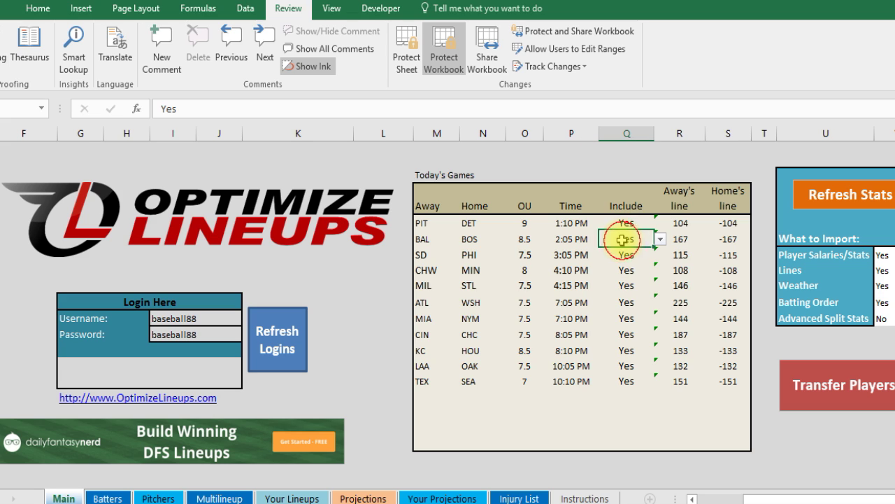
pyautogui.click(622, 270)
pyautogui.click(622, 285)
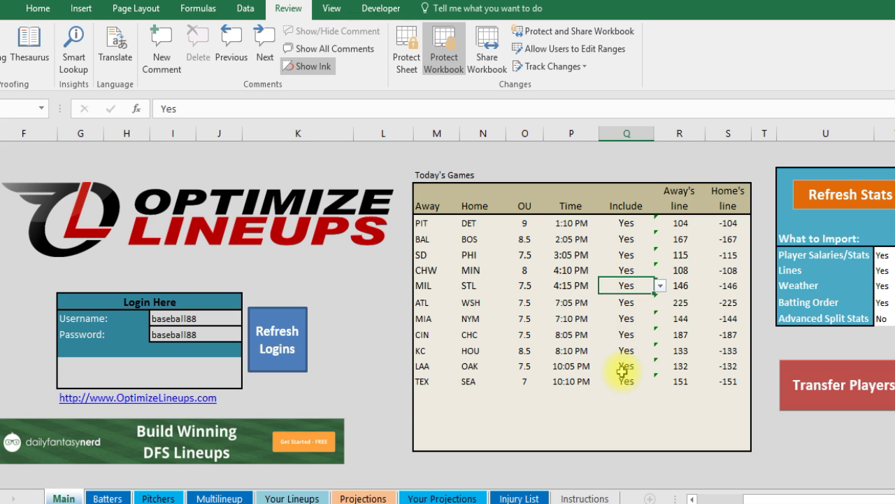
# Step: Set the PIT at DET game's Include to No and run Transfer Players
pyautogui.click(626, 224)
pyautogui.click(660, 222)
pyautogui.click(629, 245)
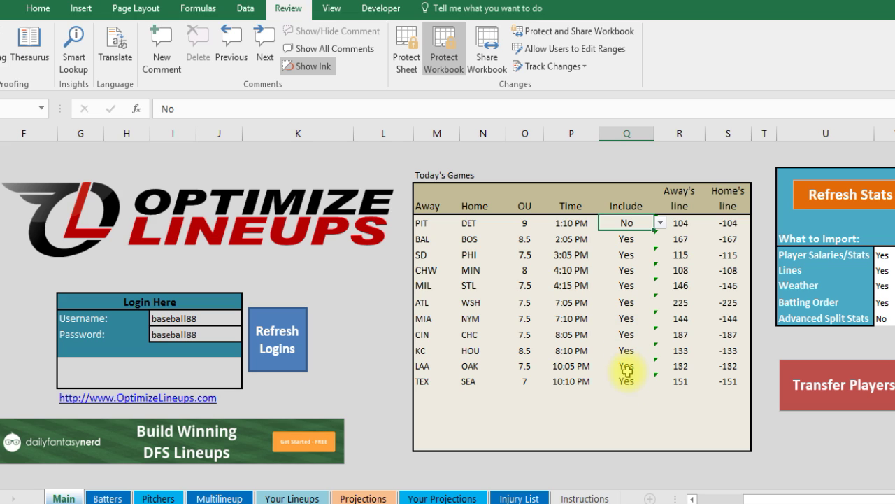
pyautogui.click(832, 384)
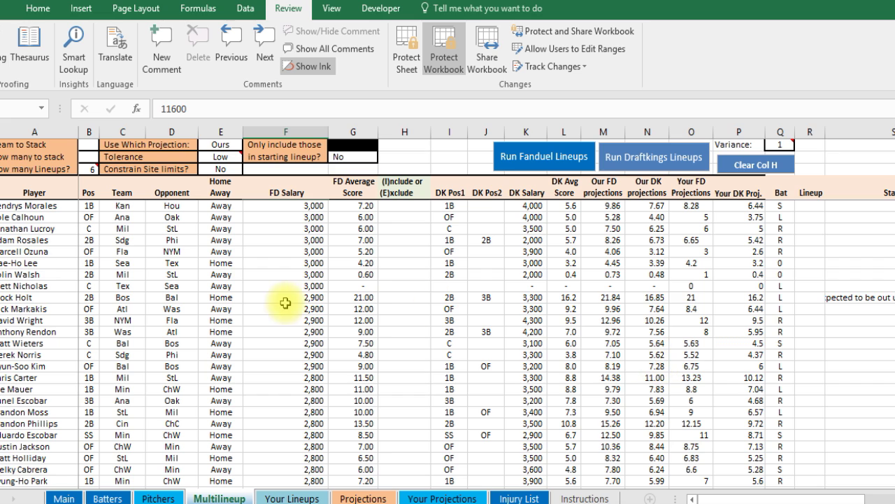
pyautogui.click(142, 297)
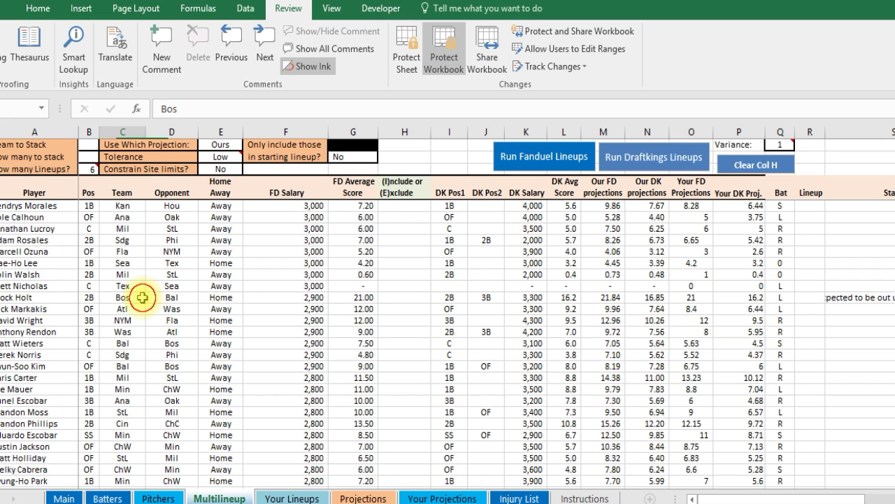
pyautogui.moveTo(28, 195); pyautogui.dragTo(24, 216)
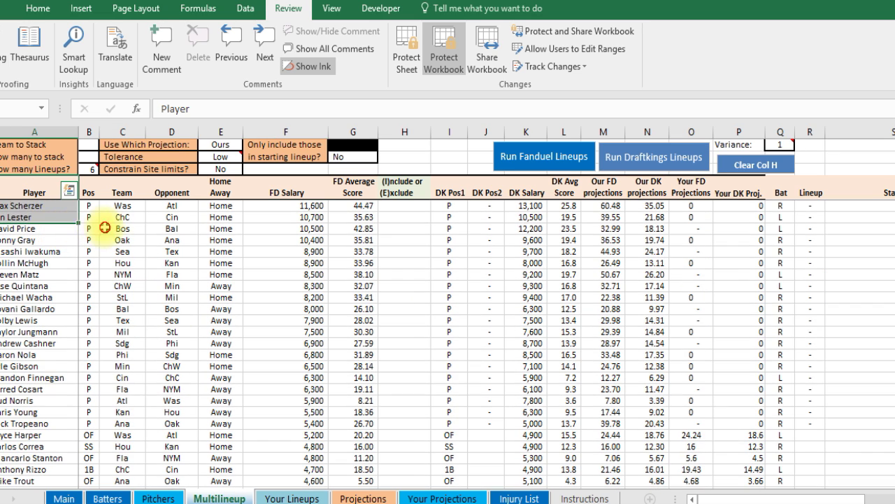
pyautogui.click(105, 228)
pyautogui.click(252, 274)
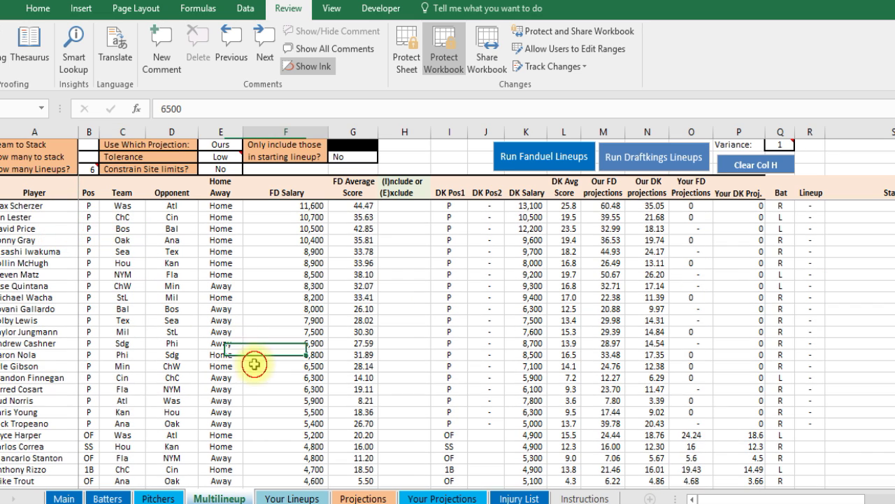
pyautogui.click(294, 217)
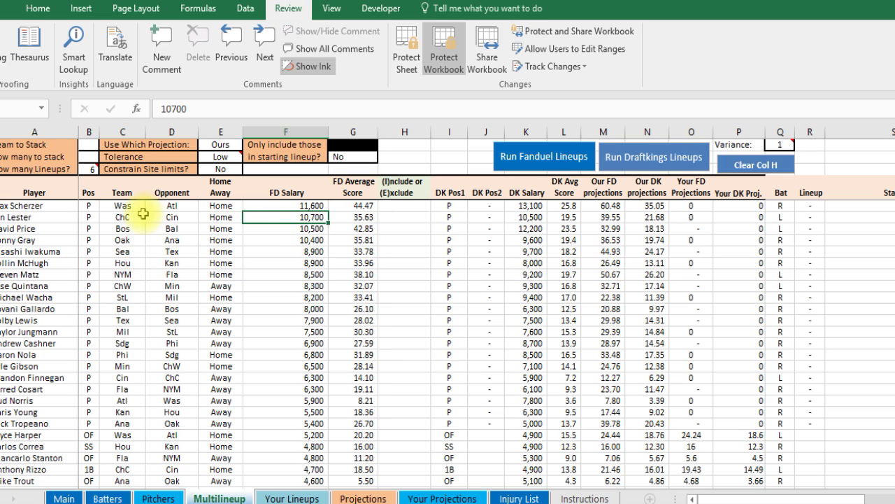
pyautogui.click(369, 321)
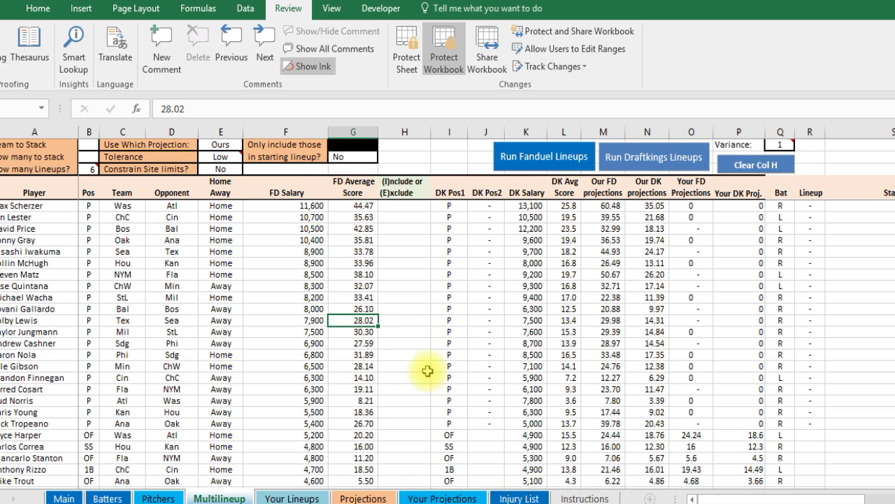
pyautogui.click(45, 283)
pyautogui.click(93, 263)
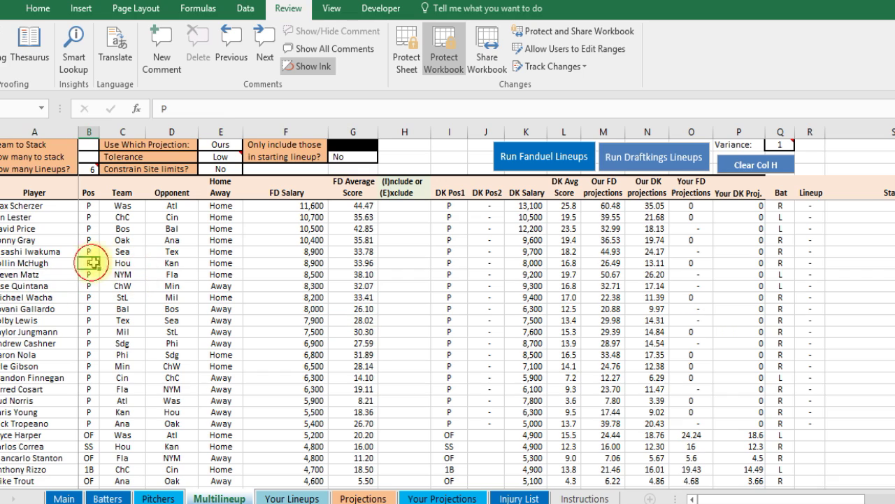
pyautogui.click(90, 456)
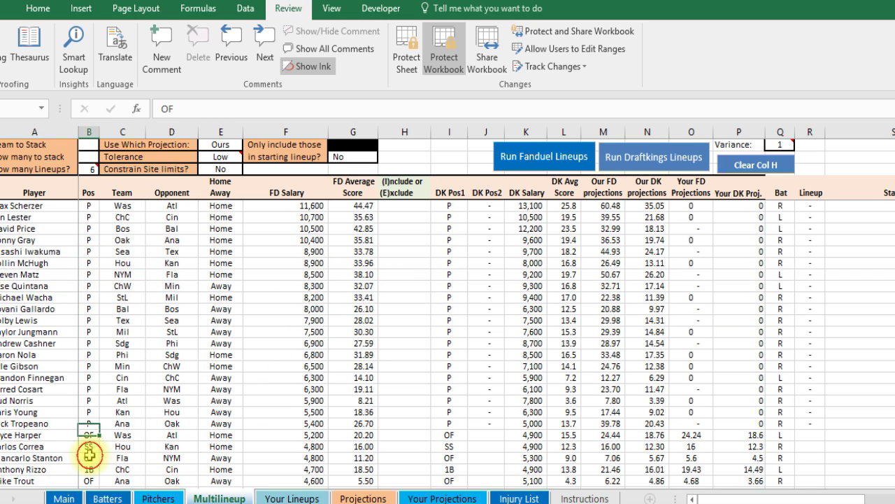
pyautogui.click(121, 458)
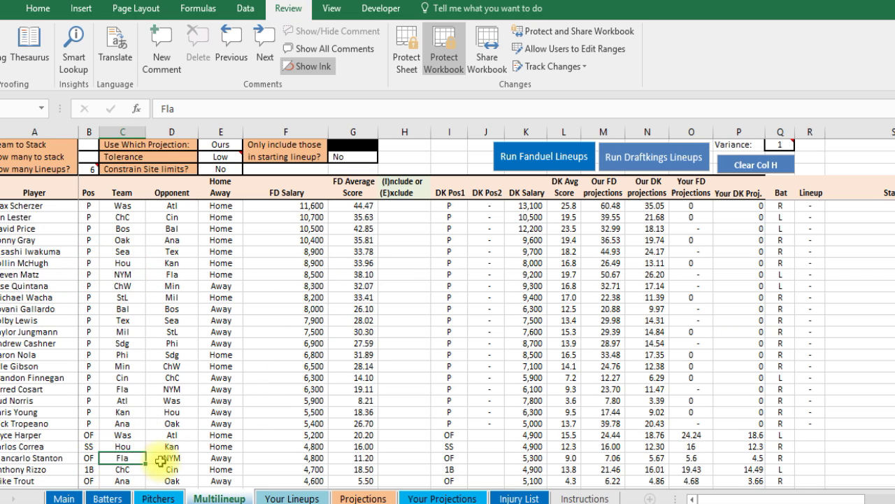
pyautogui.click(412, 206)
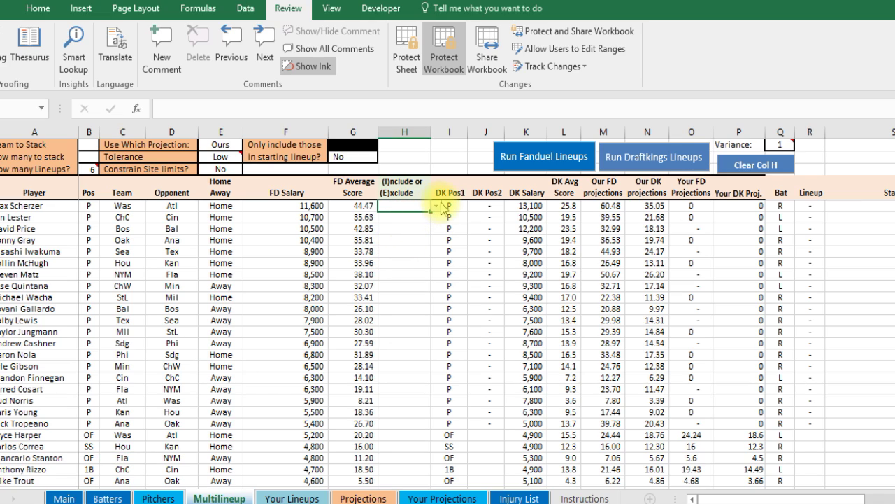
pyautogui.click(437, 205)
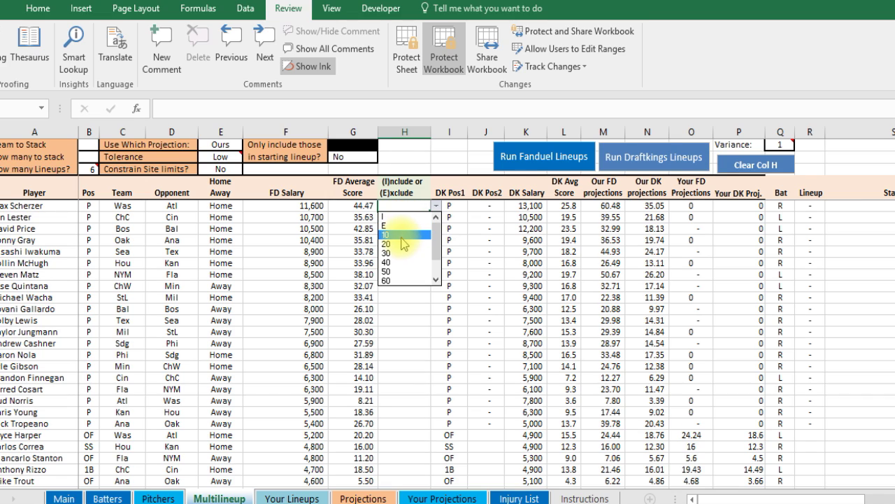
pyautogui.scroll(-1, 434, 245)
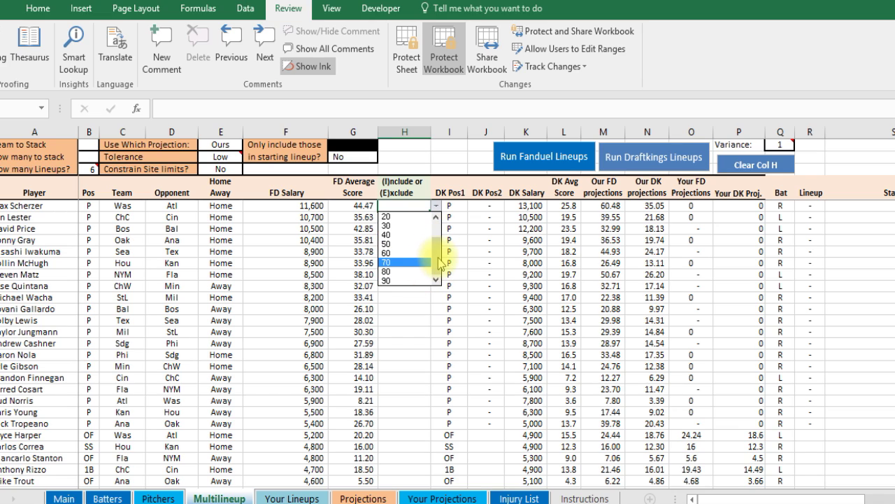
pyautogui.scroll(1, 413, 258)
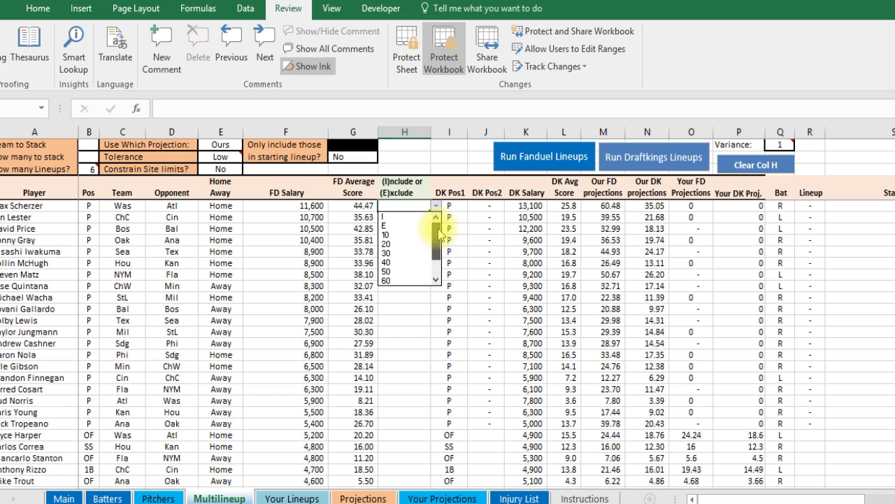
pyautogui.click(404, 253)
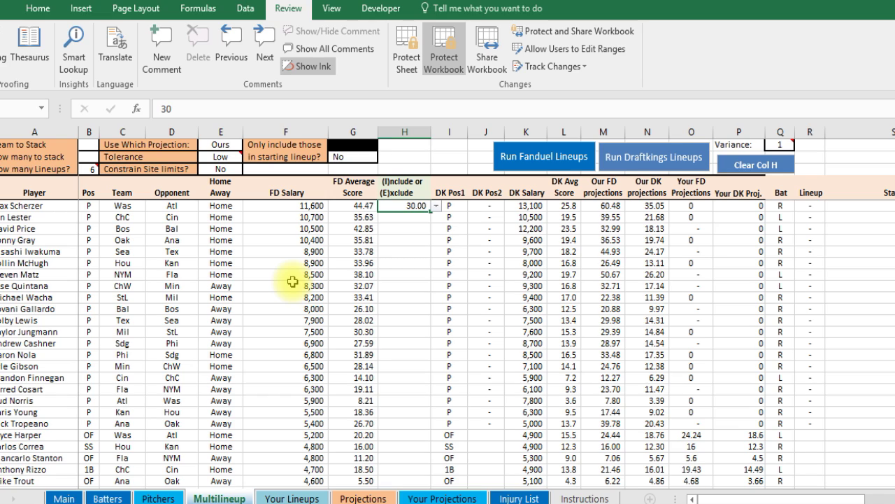
pyautogui.click(406, 239)
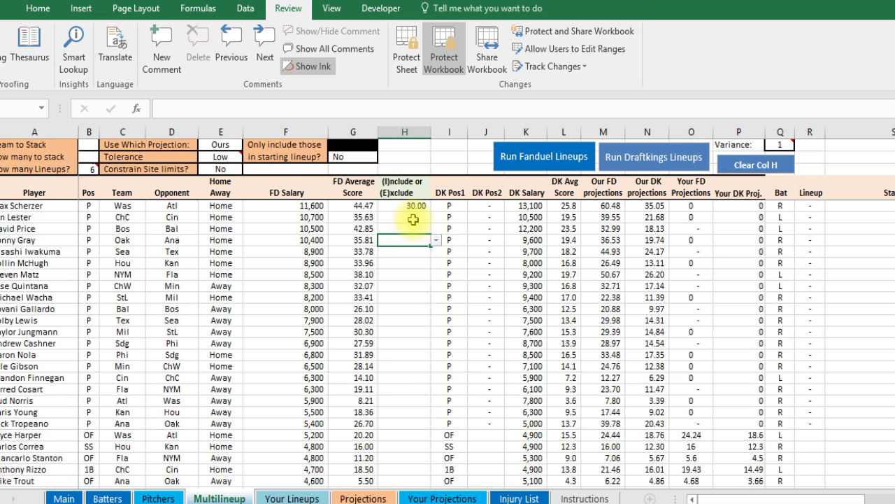
pyautogui.click(414, 219)
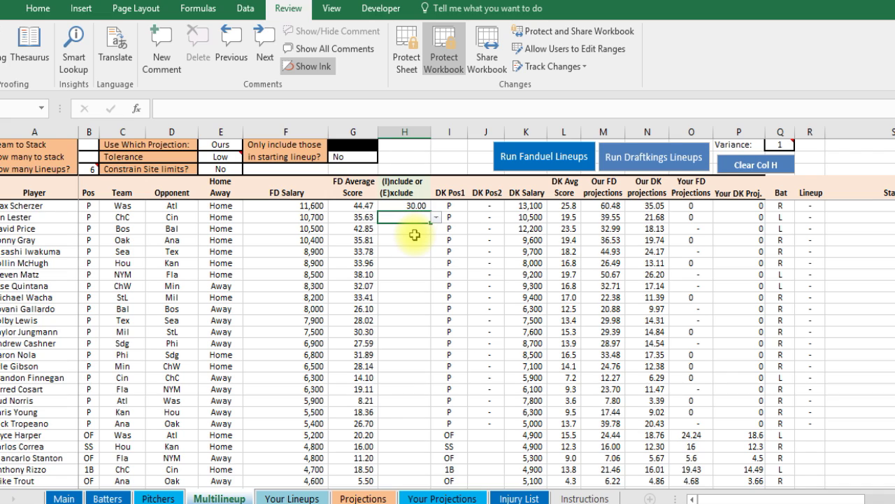
pyautogui.click(410, 206)
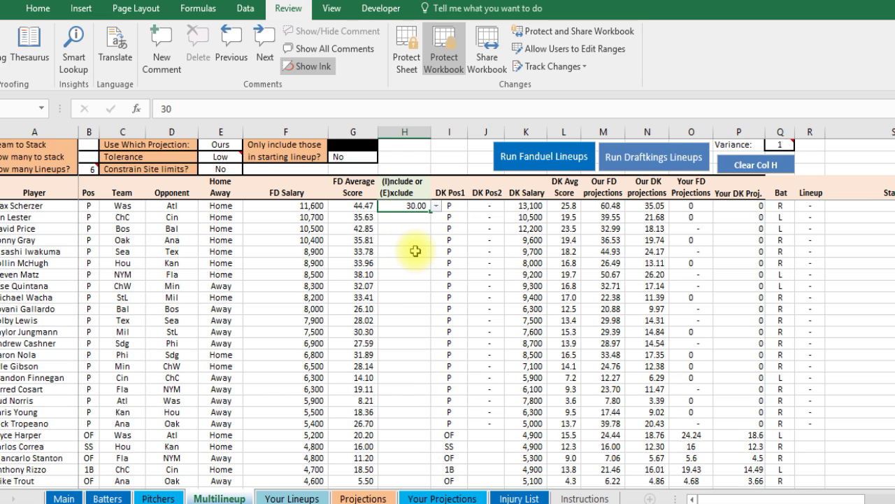
pyautogui.press('Delete')
pyautogui.click(392, 389)
# Step: Review include/exclude cells and the stacking and lineup-count settings, then show the Use Which Projection choices
pyautogui.click(398, 448)
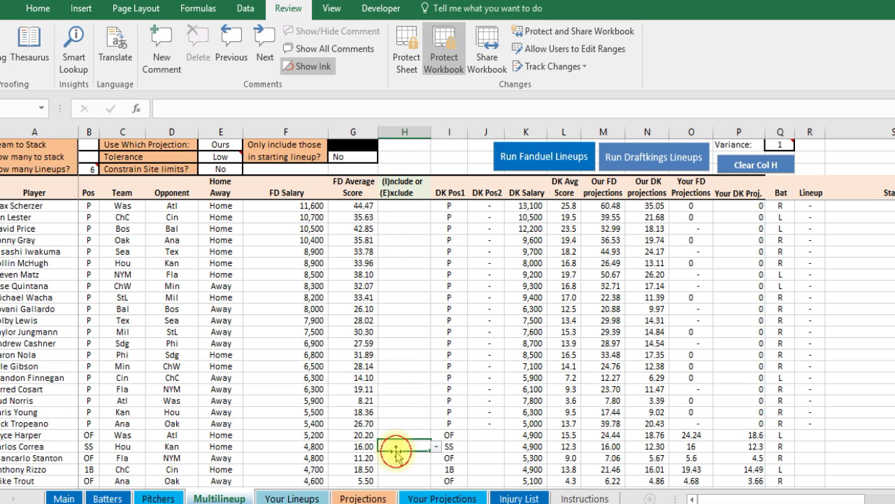
pyautogui.click(409, 309)
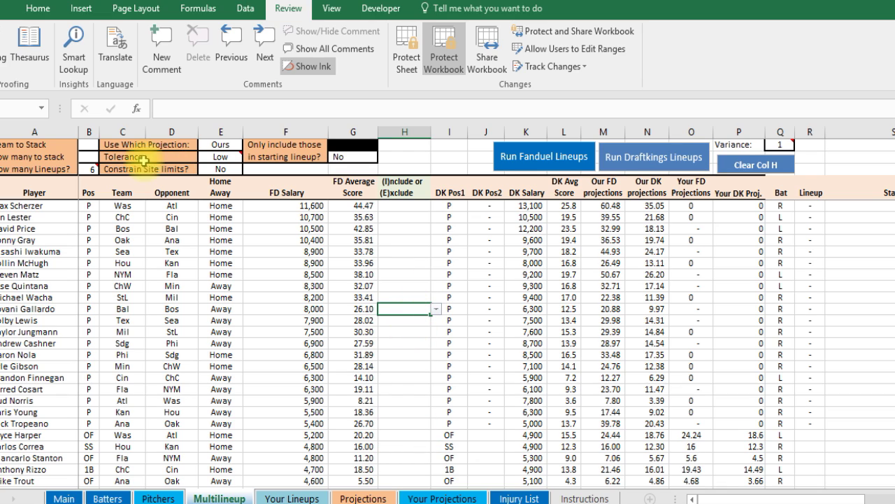
pyautogui.click(80, 144)
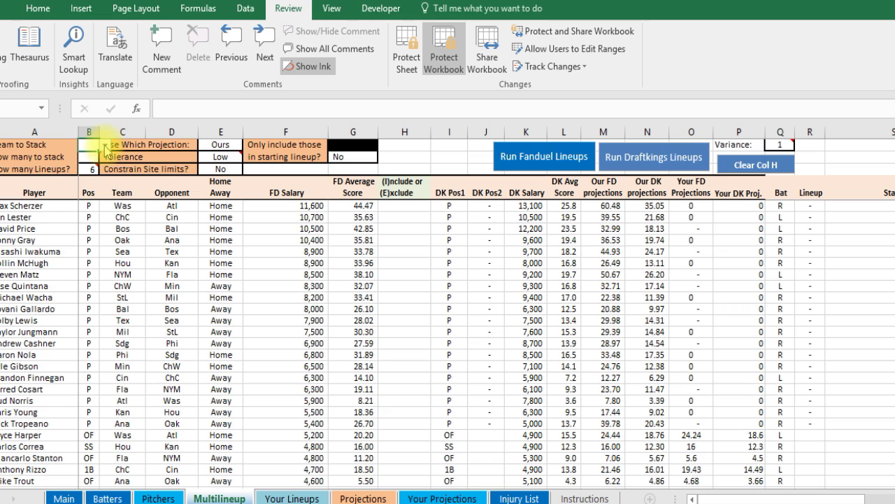
pyautogui.click(91, 155)
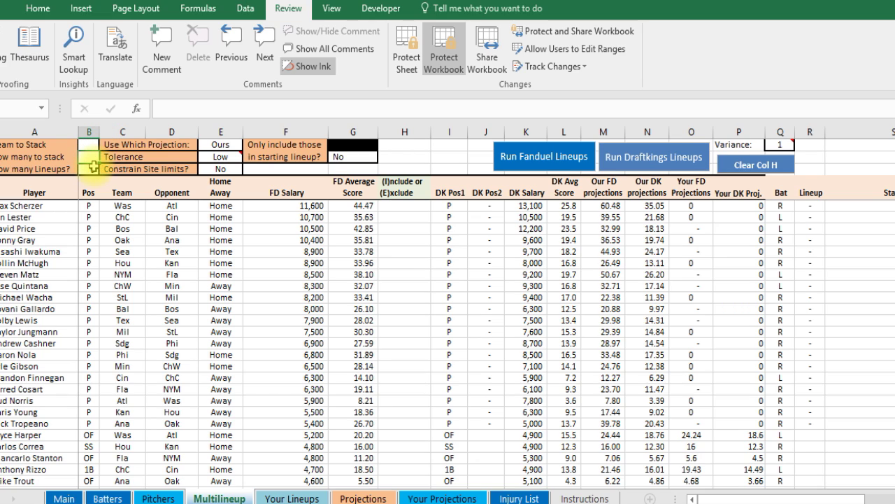
pyautogui.click(91, 169)
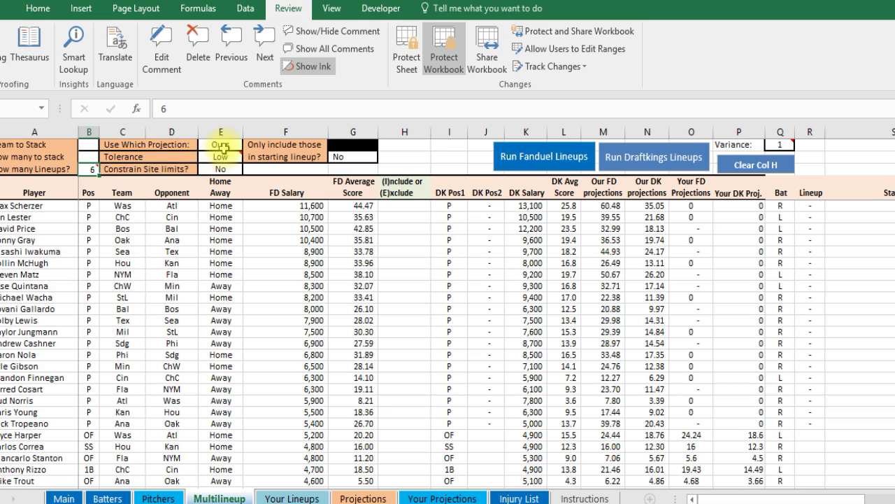
pyautogui.click(221, 145)
pyautogui.click(248, 144)
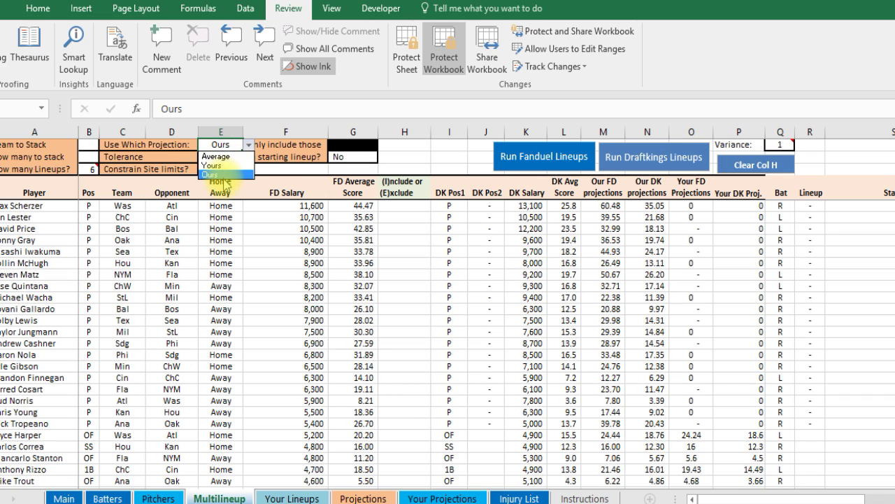
# Step: Dismiss the Use Which Projection list with Escape, keeping Ours, and select the Tolerance cell (Low)
pyautogui.press('Escape')
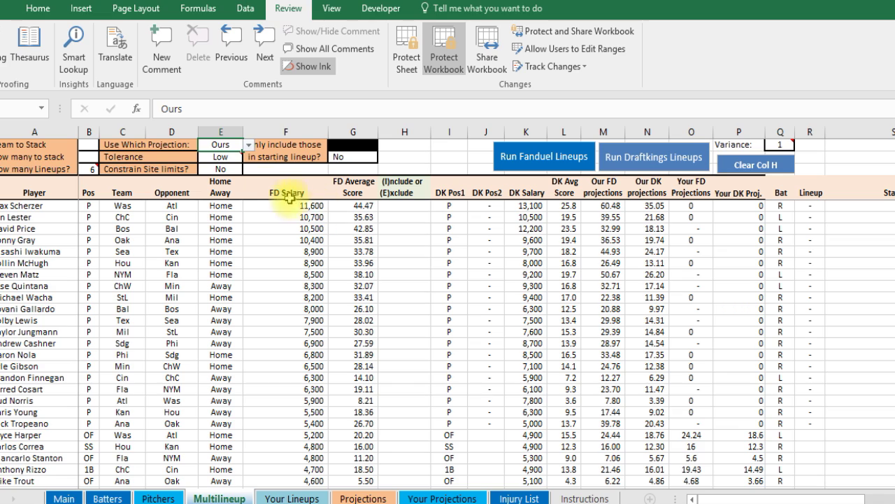
pyautogui.click(223, 159)
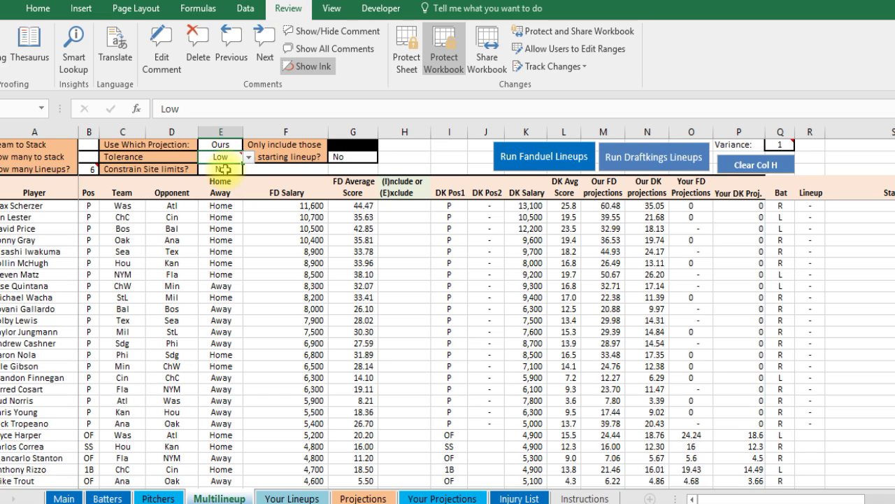
pyautogui.click(220, 169)
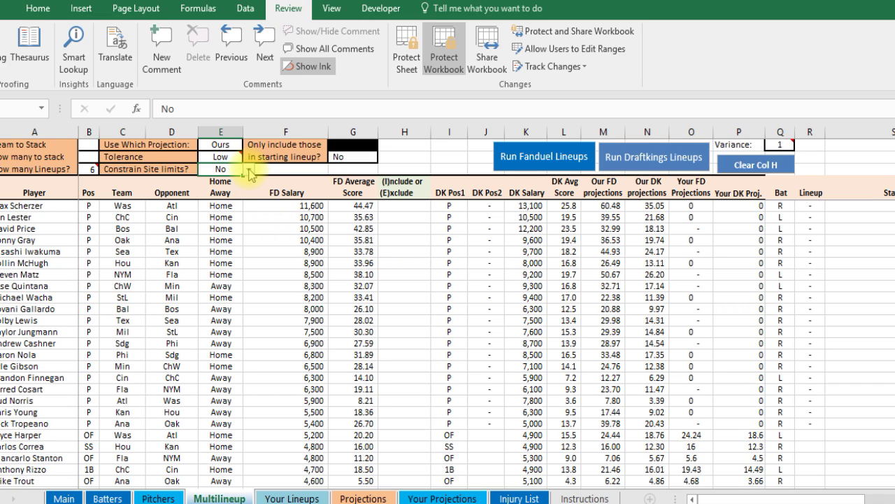
pyautogui.click(222, 205)
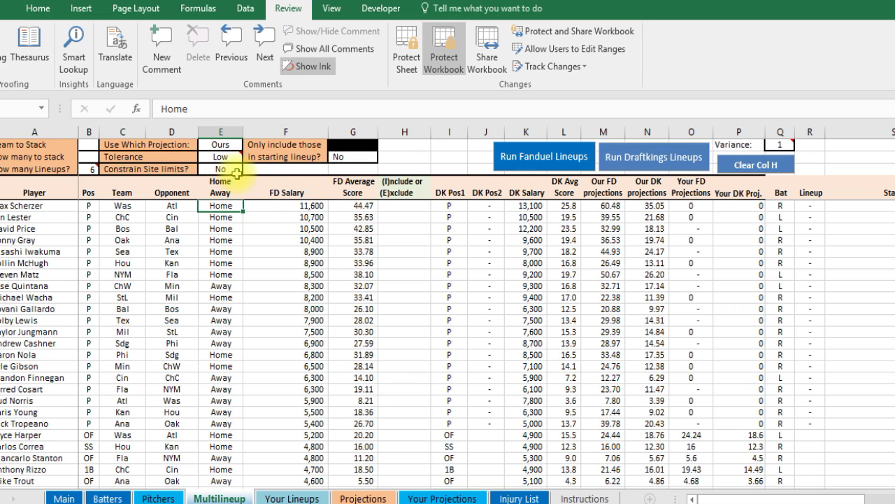
pyautogui.click(360, 160)
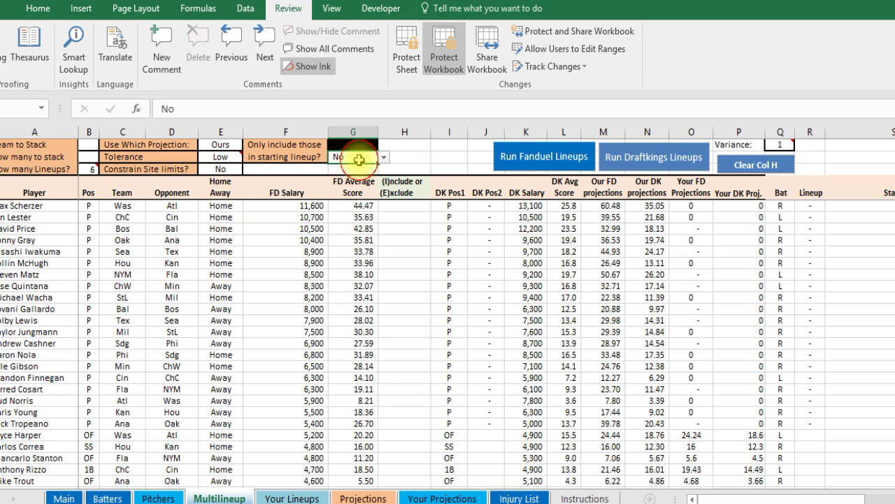
pyautogui.click(810, 259)
pyautogui.click(809, 308)
pyautogui.click(811, 260)
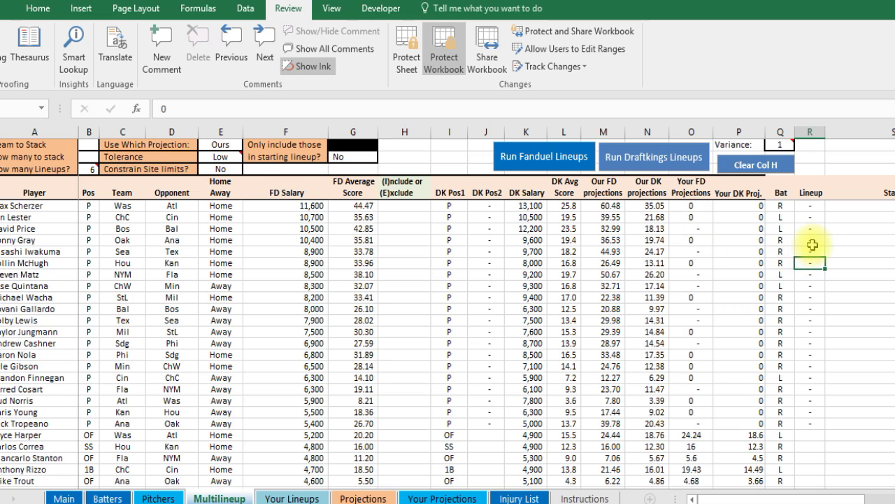
pyautogui.click(810, 205)
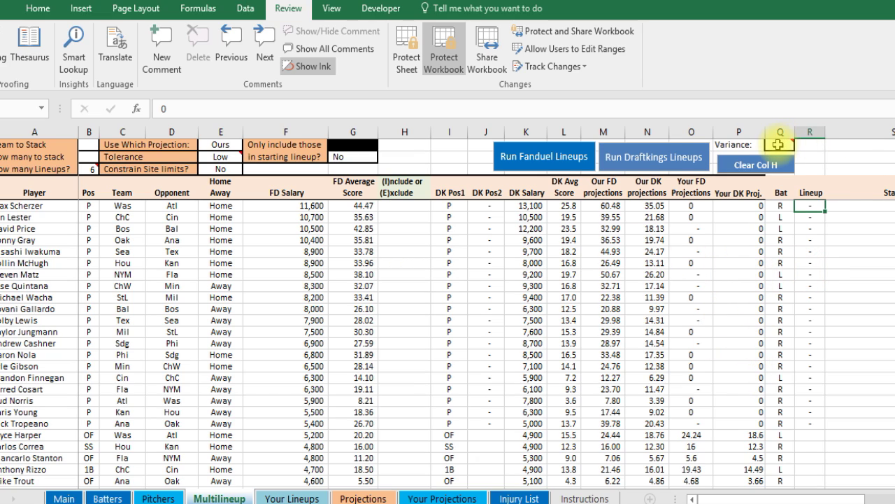
# Step: Read the Variance cell's note and select the first player's include/exclude cell
pyautogui.moveTo(781, 145)
pyautogui.click(402, 239)
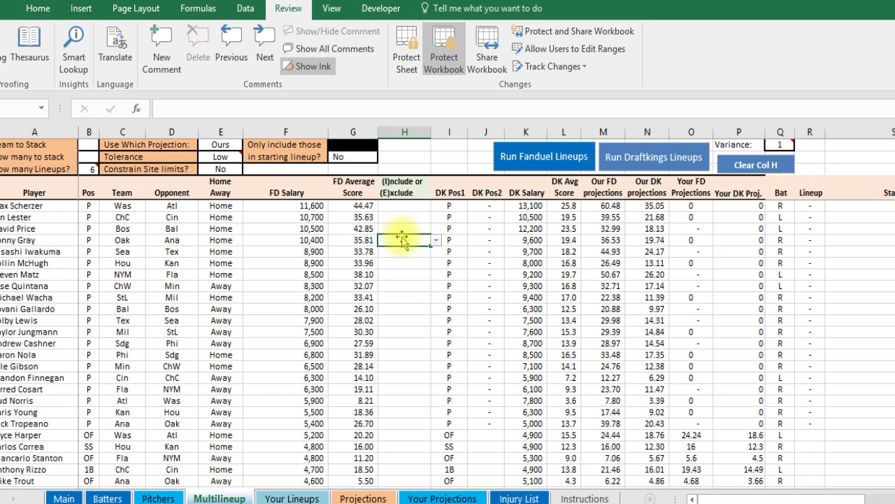
pyautogui.click(402, 205)
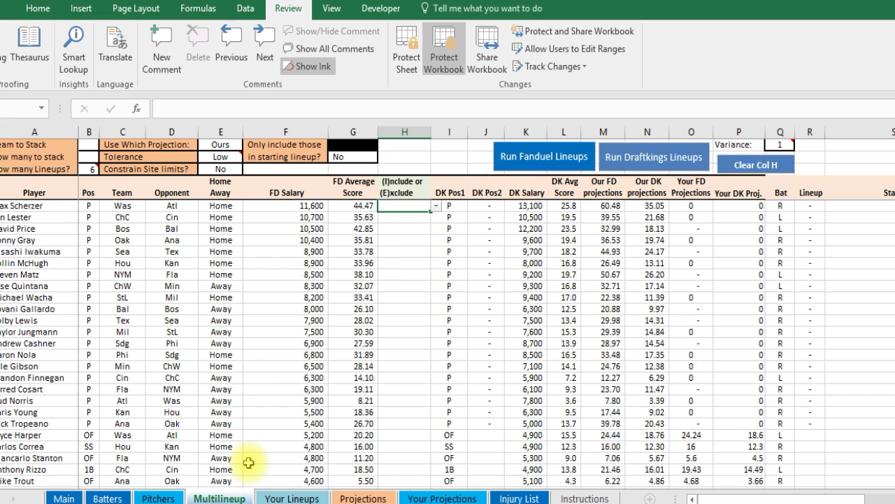
pyautogui.click(293, 498)
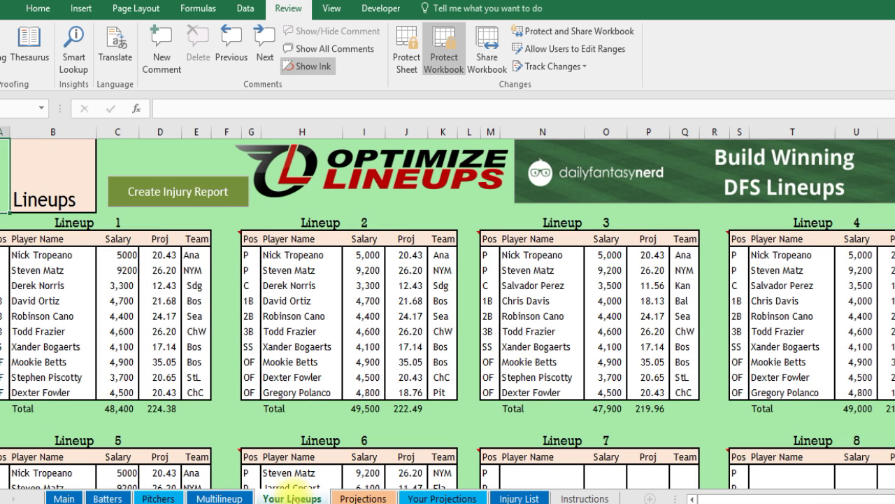
pyautogui.click(224, 346)
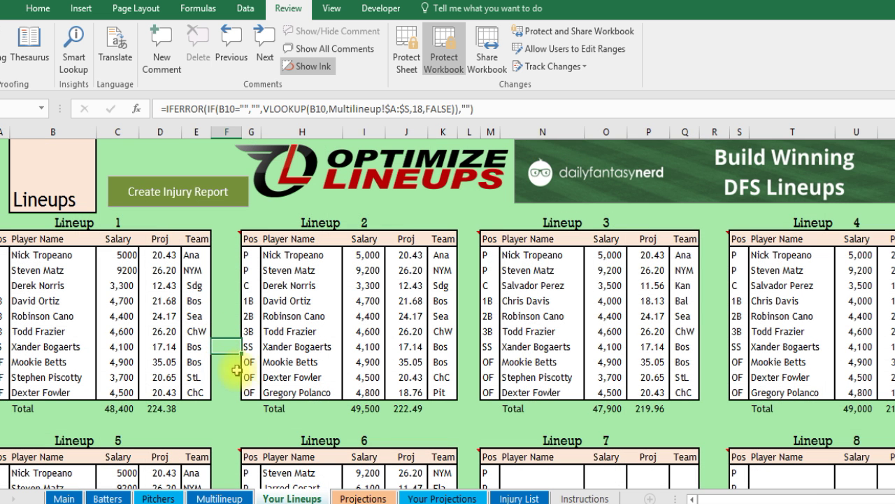
pyautogui.click(56, 301)
pyautogui.click(53, 362)
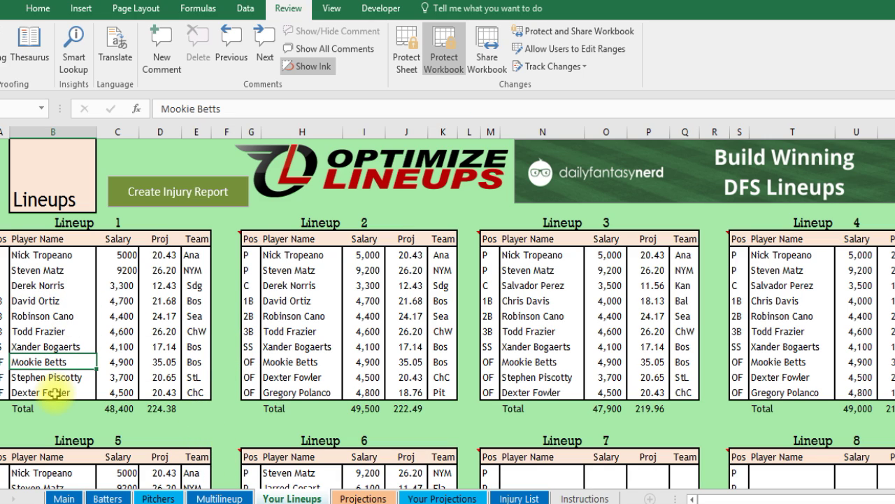
pyautogui.click(158, 408)
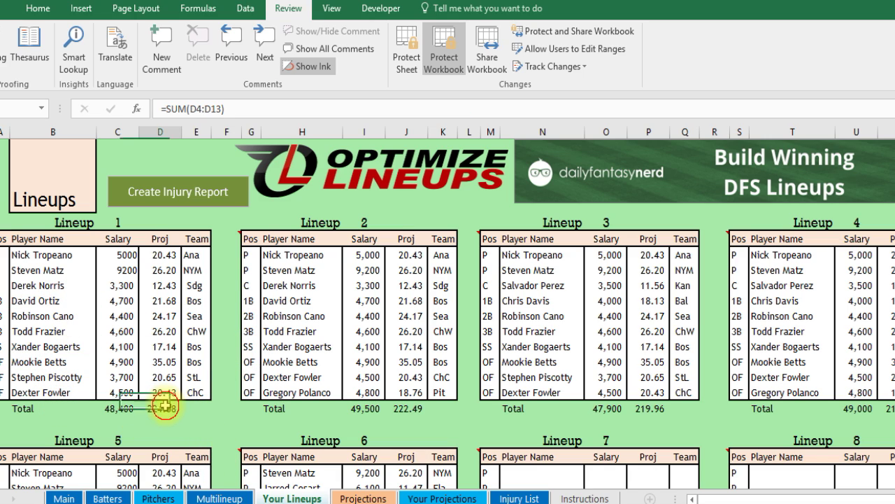
pyautogui.click(394, 410)
pyautogui.click(636, 409)
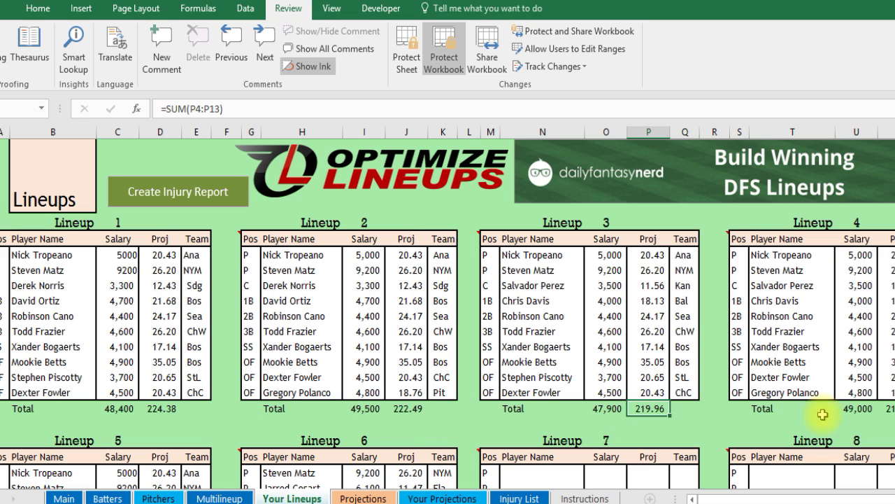
pyautogui.click(59, 271)
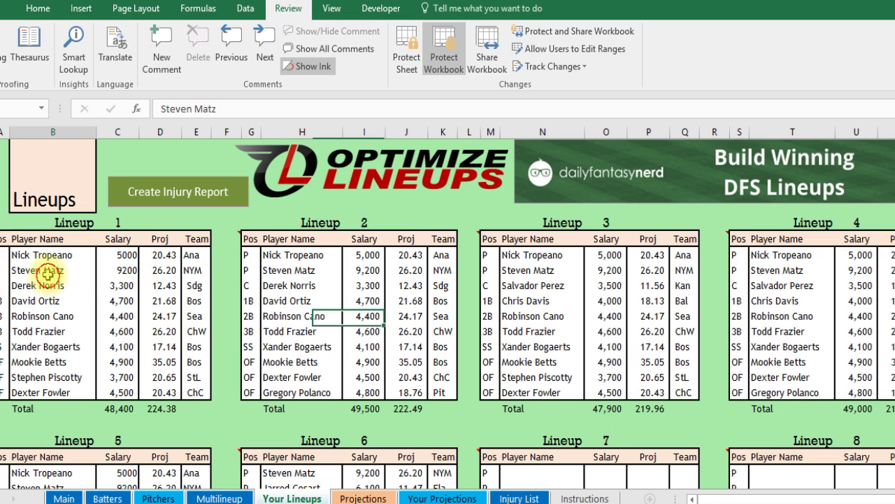
pyautogui.click(42, 302)
pyautogui.click(116, 347)
pyautogui.click(196, 331)
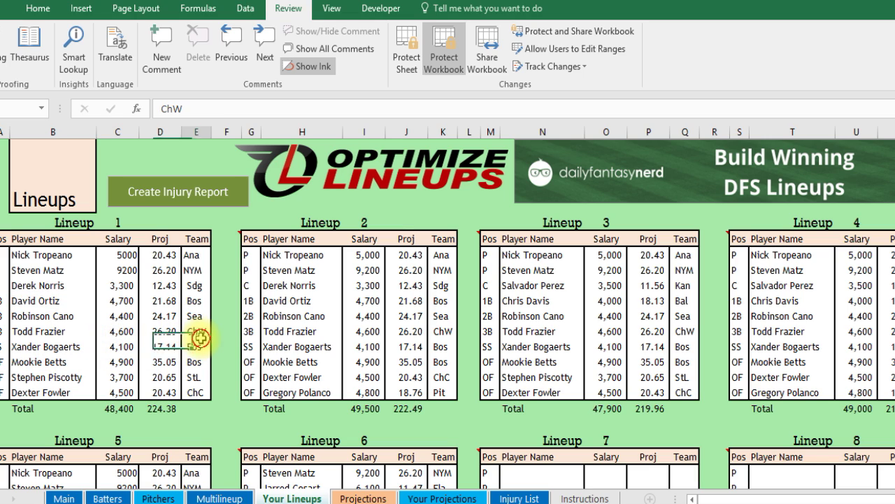
pyautogui.click(297, 363)
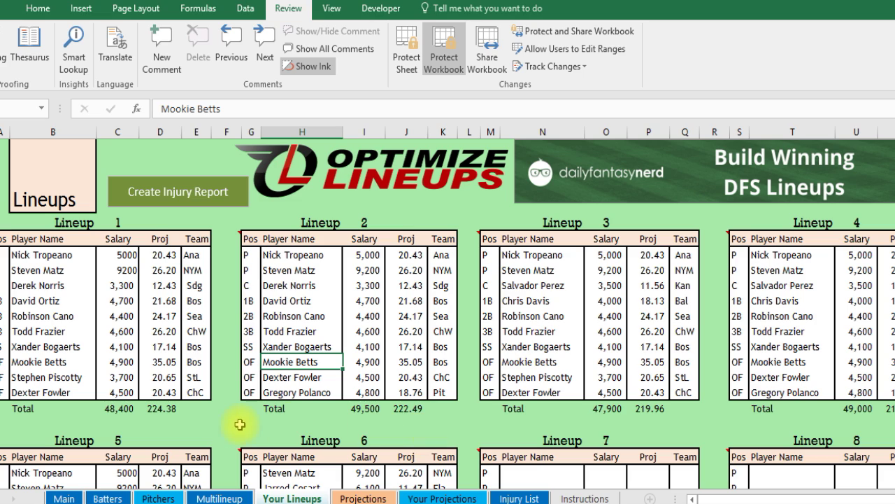
pyautogui.click(208, 289)
pyautogui.click(203, 302)
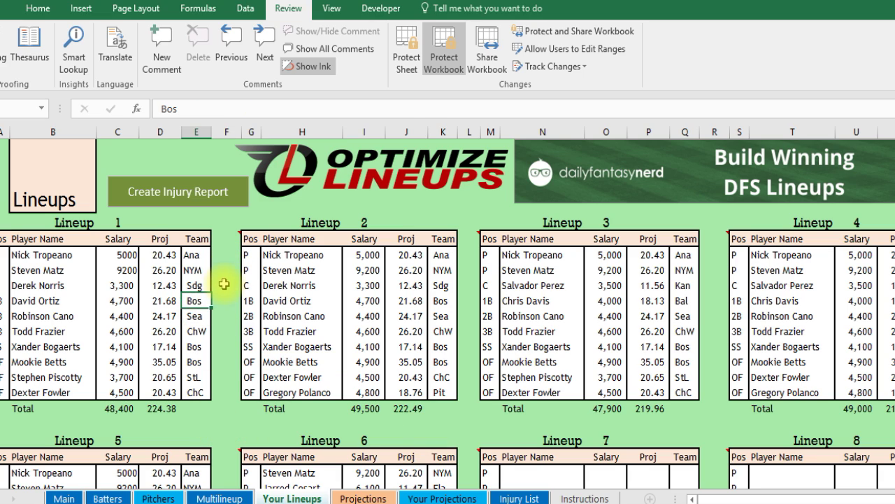
pyautogui.click(224, 296)
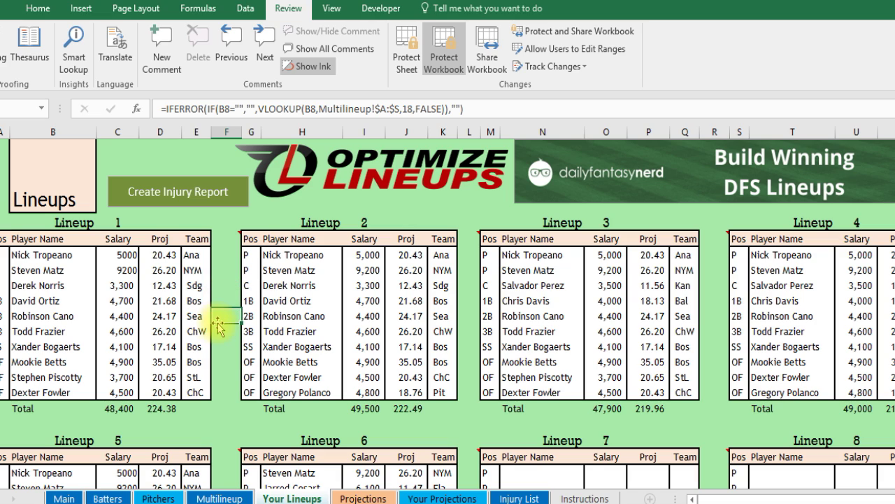
pyautogui.click(194, 316)
pyautogui.click(221, 282)
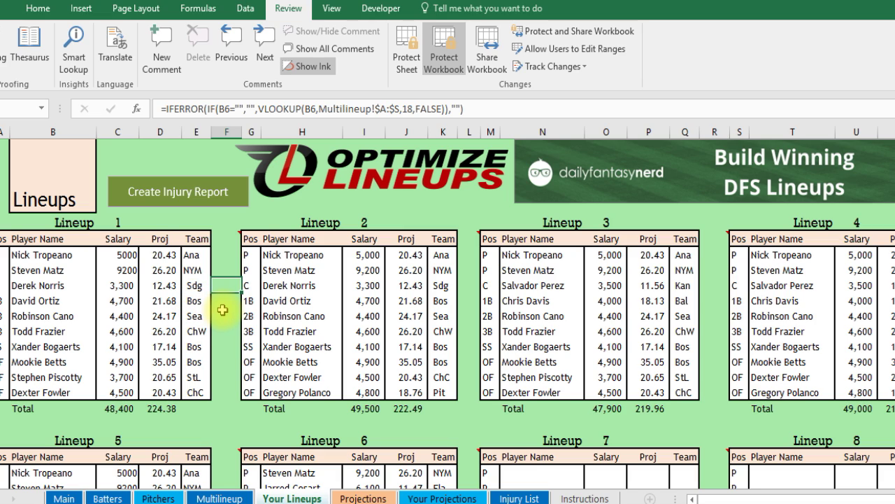
pyautogui.click(226, 287)
pyautogui.click(111, 285)
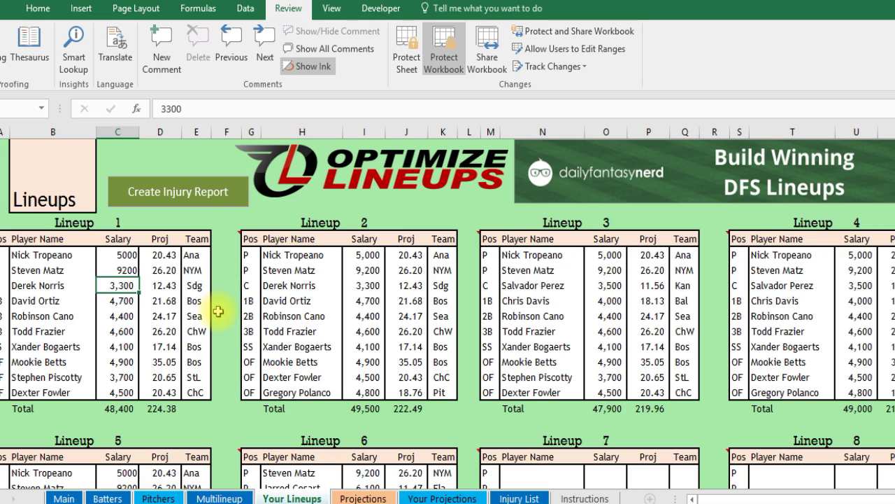
pyautogui.click(225, 348)
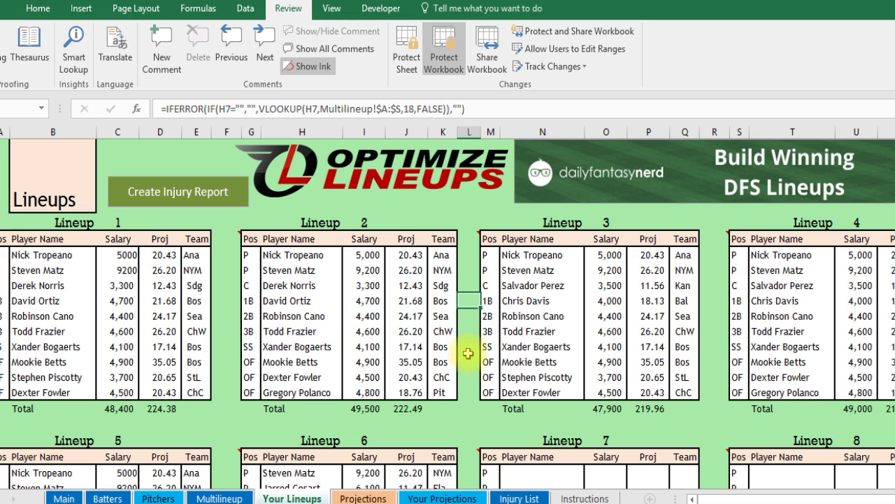
pyautogui.click(226, 287)
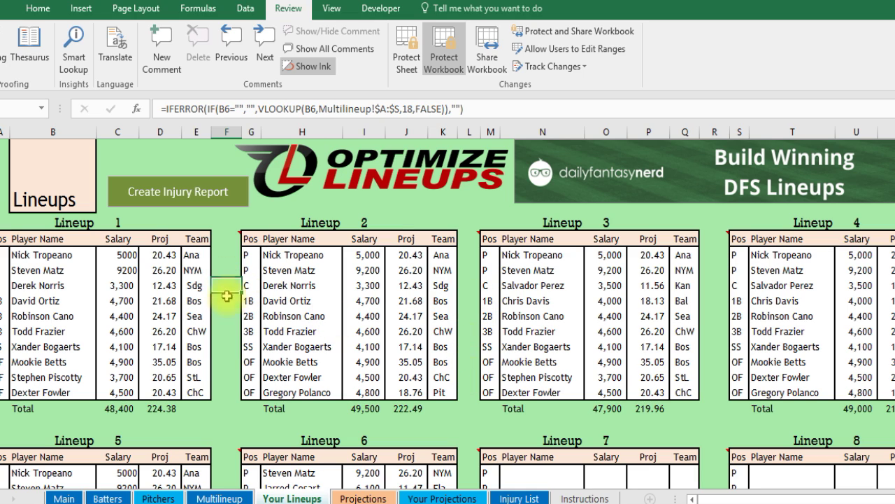
# Step: Run Create Injury Report and inspect player name cell A2 and injury status cells B2 and B3
pyautogui.click(188, 200)
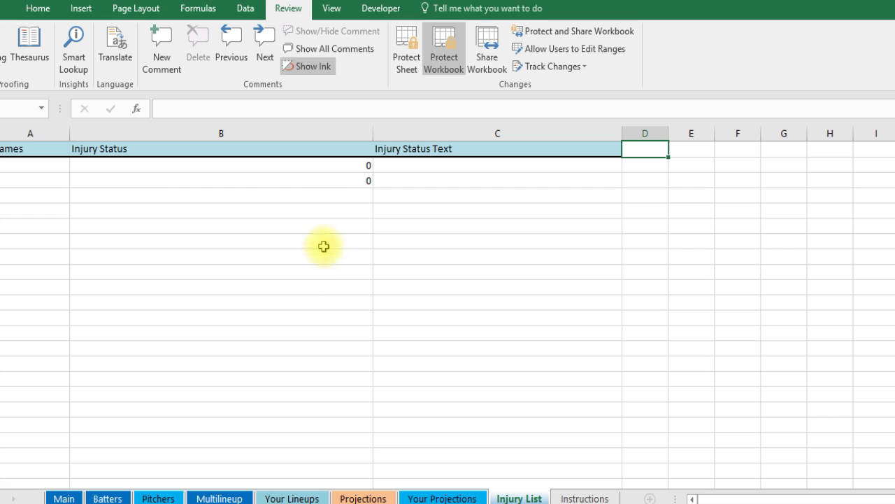
pyautogui.click(149, 185)
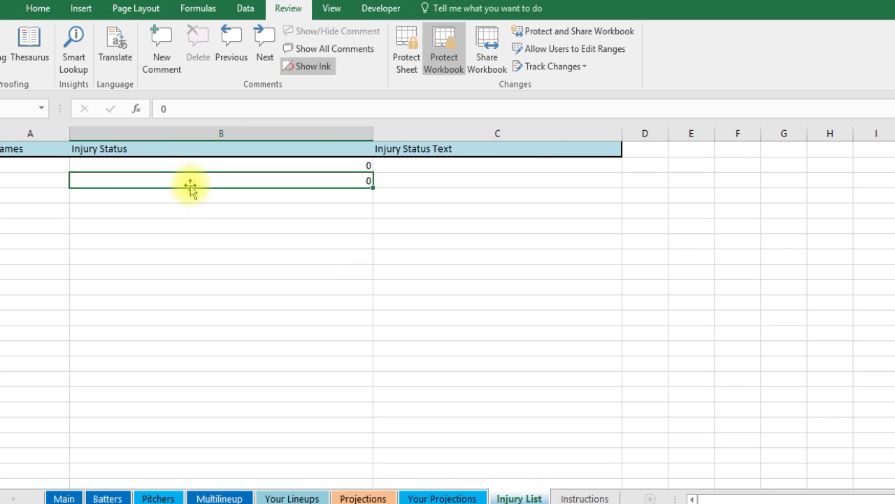
pyautogui.click(120, 165)
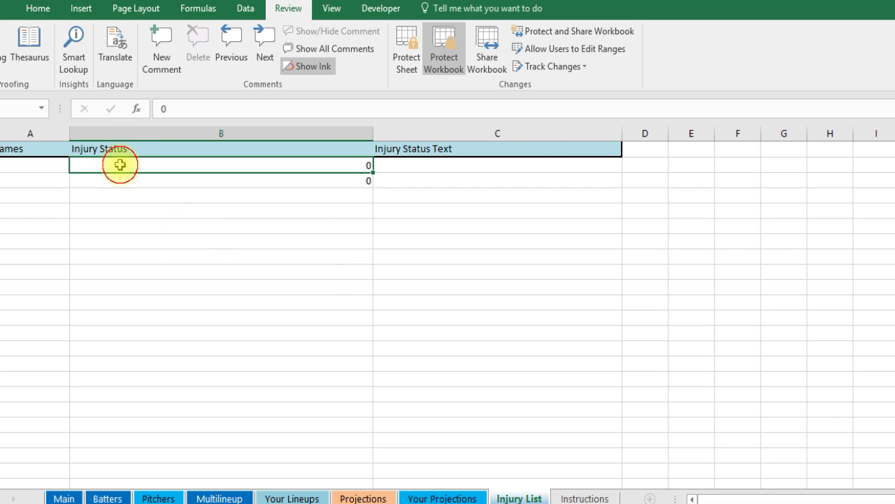
pyautogui.click(51, 167)
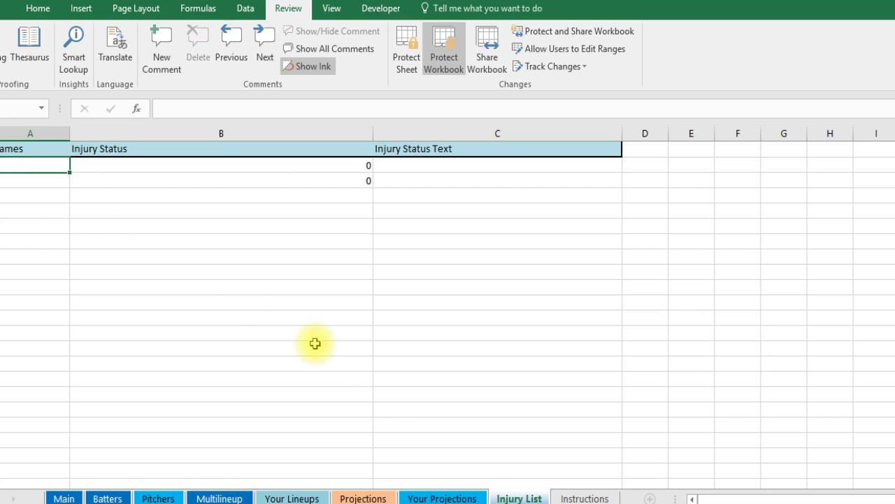
pyautogui.click(264, 181)
pyautogui.click(266, 170)
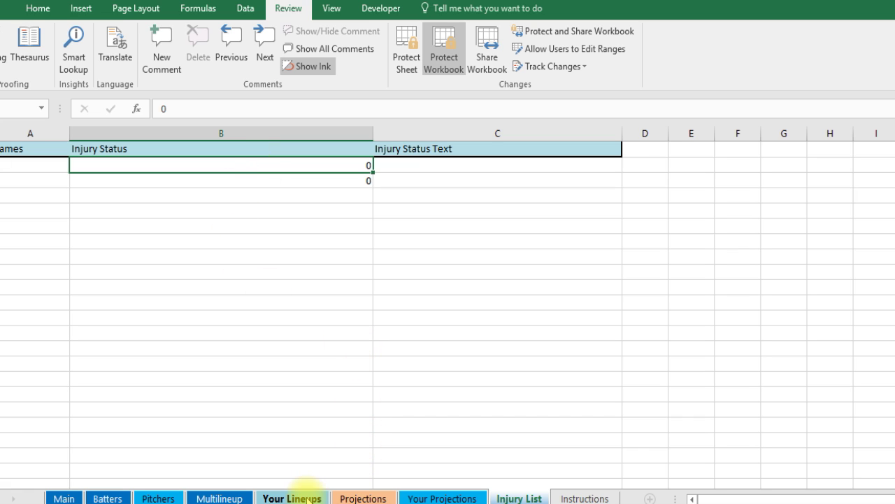
pyautogui.click(364, 499)
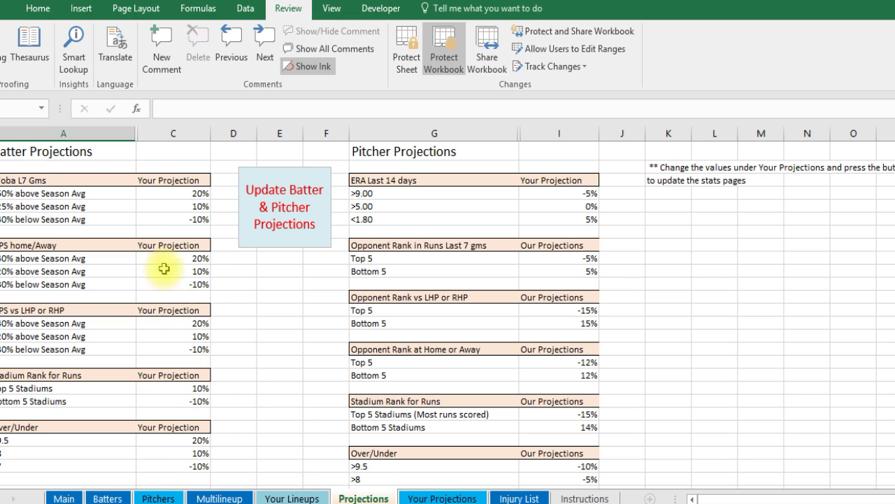
pyautogui.click(167, 204)
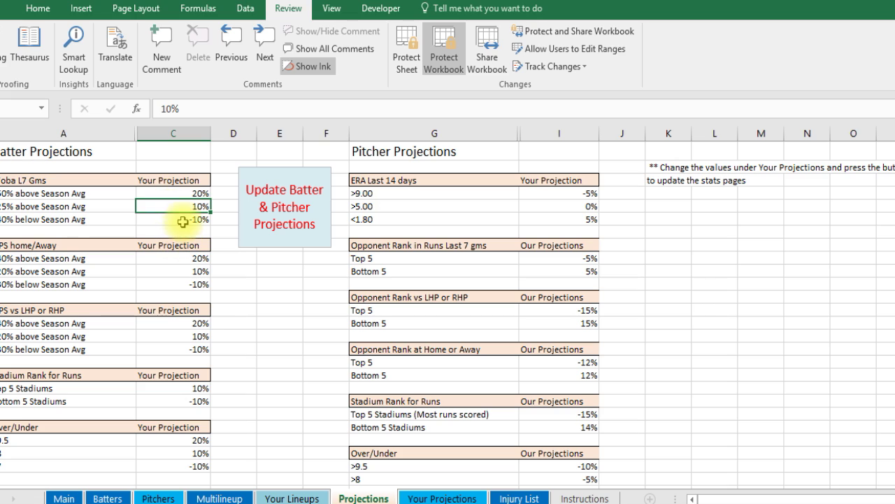
pyautogui.click(179, 194)
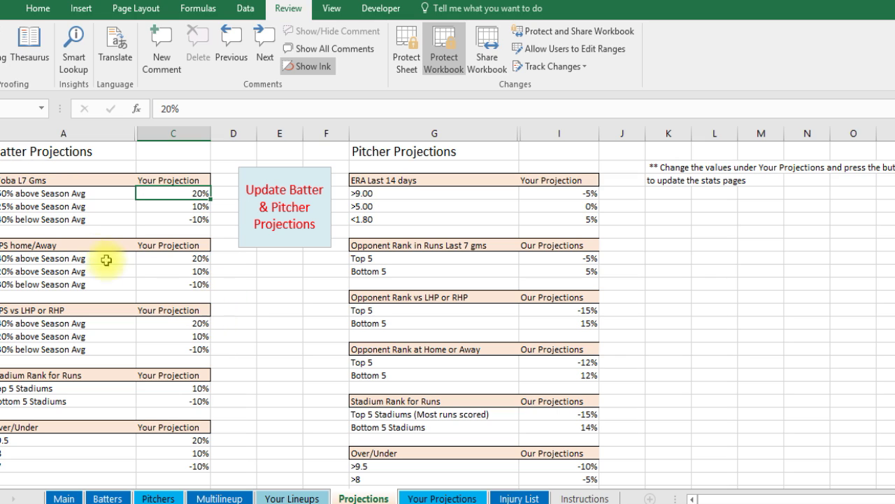
pyautogui.click(42, 181)
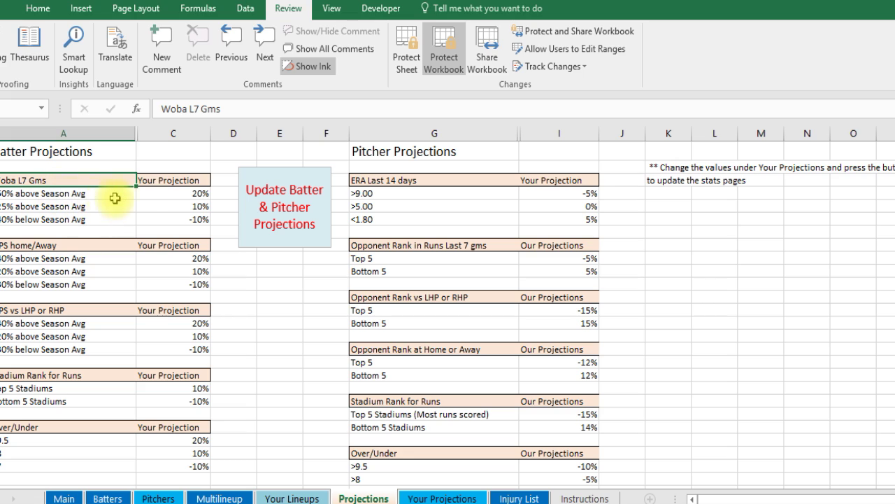
pyautogui.click(60, 194)
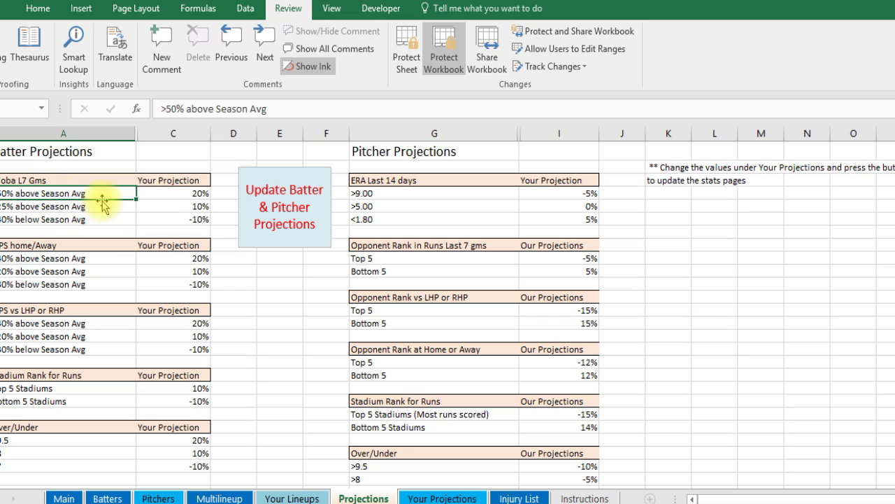
pyautogui.click(173, 194)
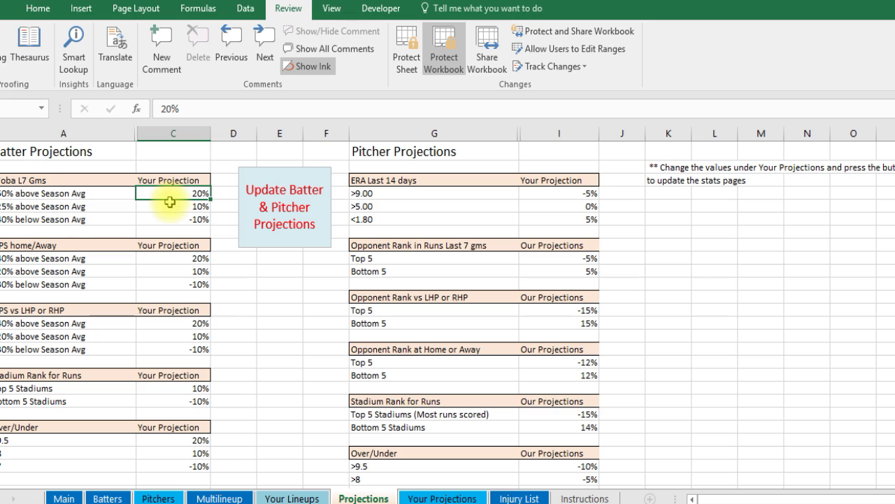
pyautogui.click(77, 207)
pyautogui.click(75, 219)
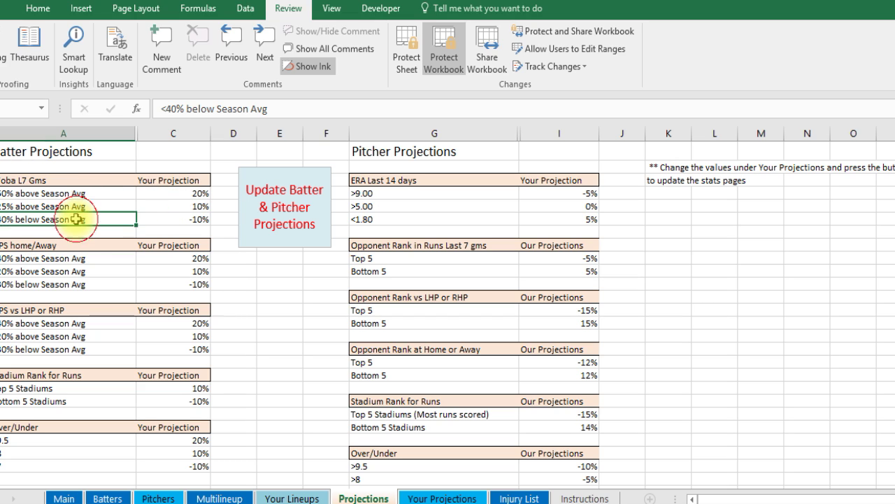
pyautogui.click(179, 219)
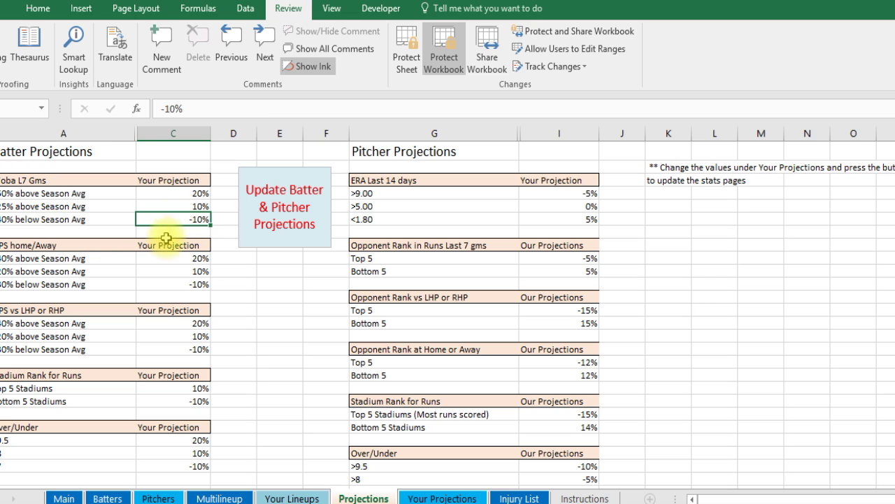
pyautogui.click(80, 257)
pyautogui.click(72, 247)
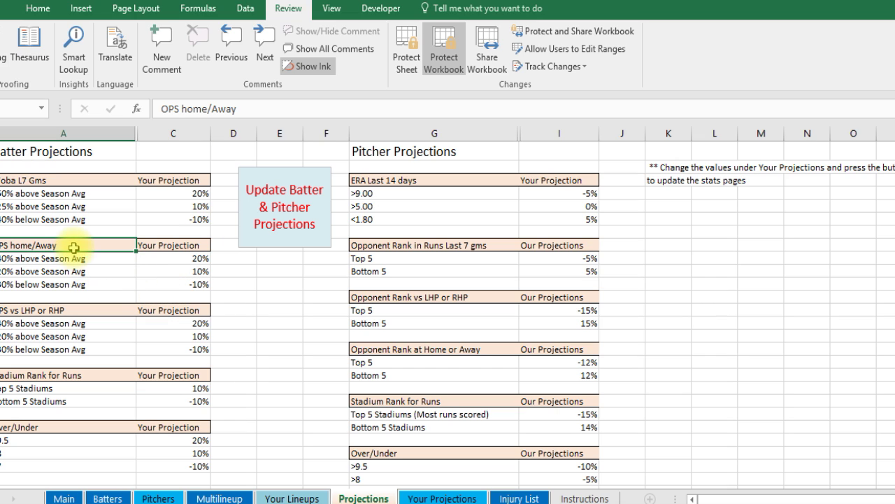
pyautogui.click(179, 258)
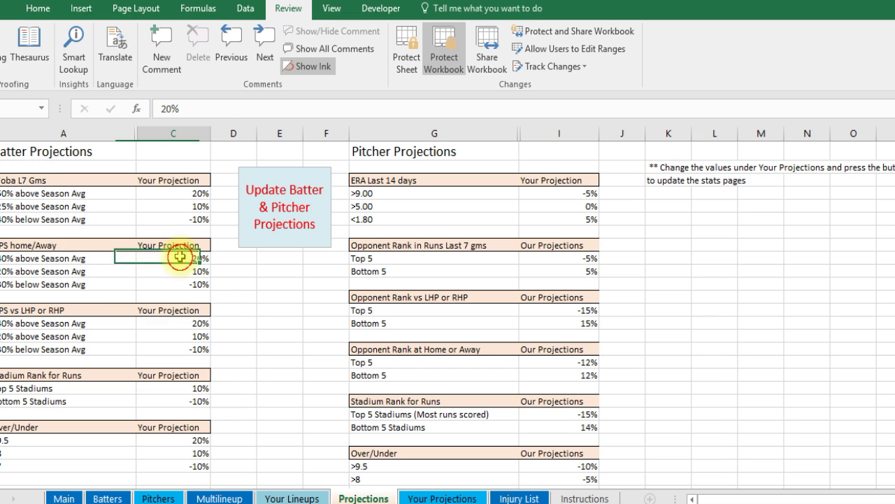
pyautogui.click(183, 272)
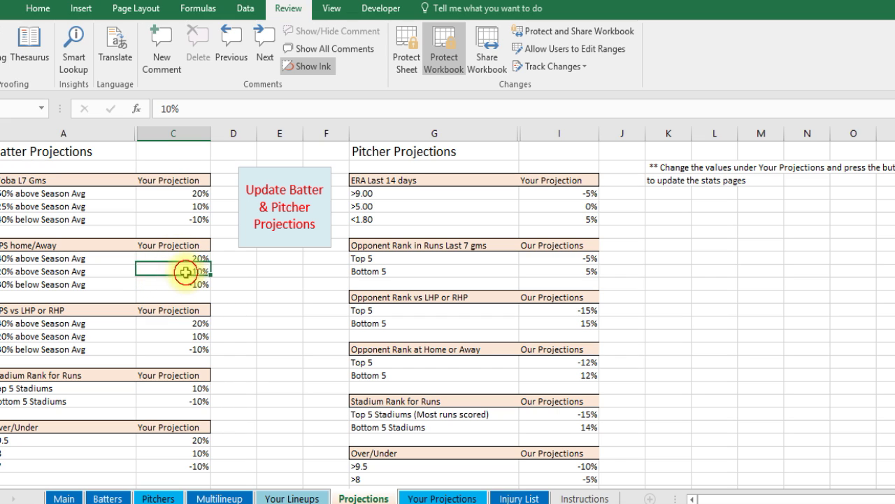
pyautogui.click(172, 285)
pyautogui.click(174, 260)
pyautogui.click(174, 284)
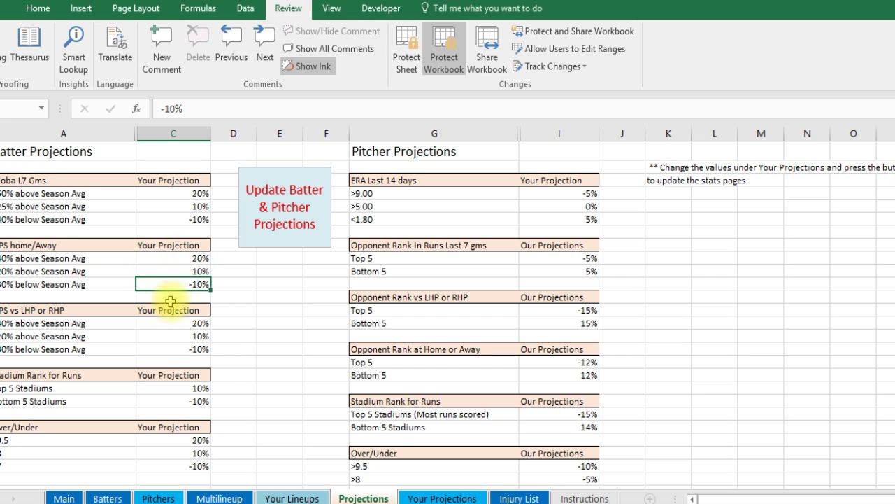
pyautogui.click(169, 311)
pyautogui.click(161, 370)
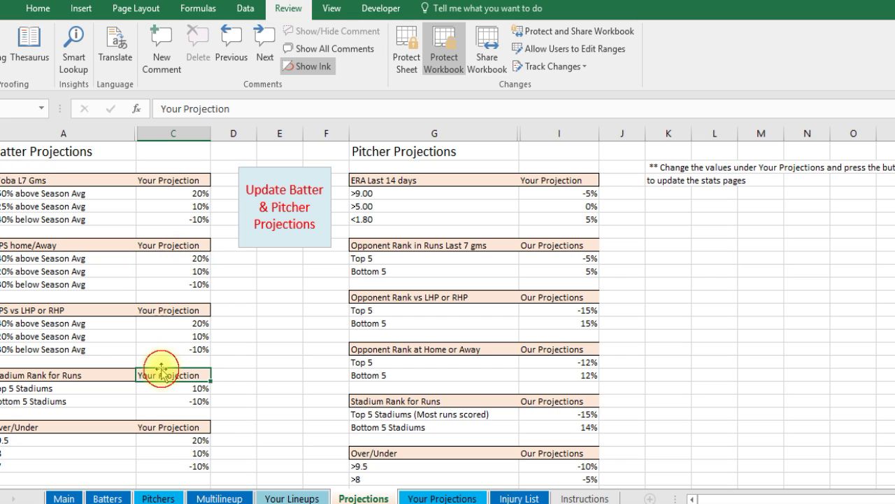
pyautogui.click(166, 440)
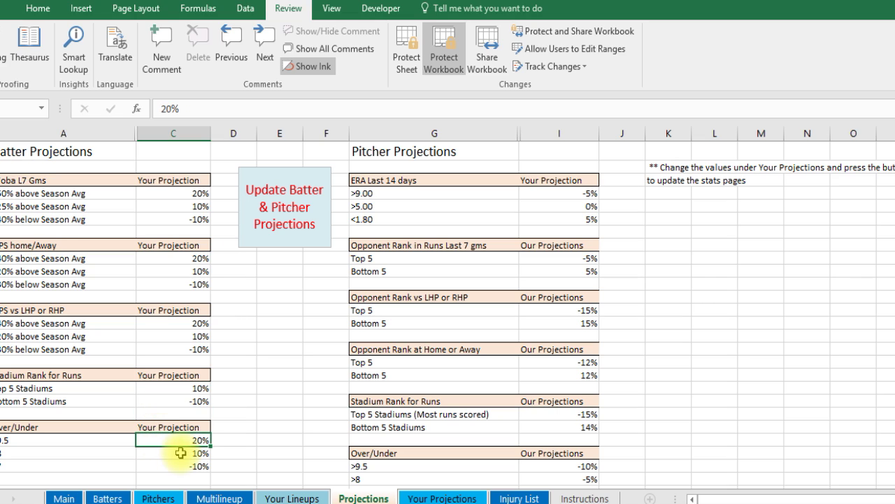
pyautogui.click(103, 442)
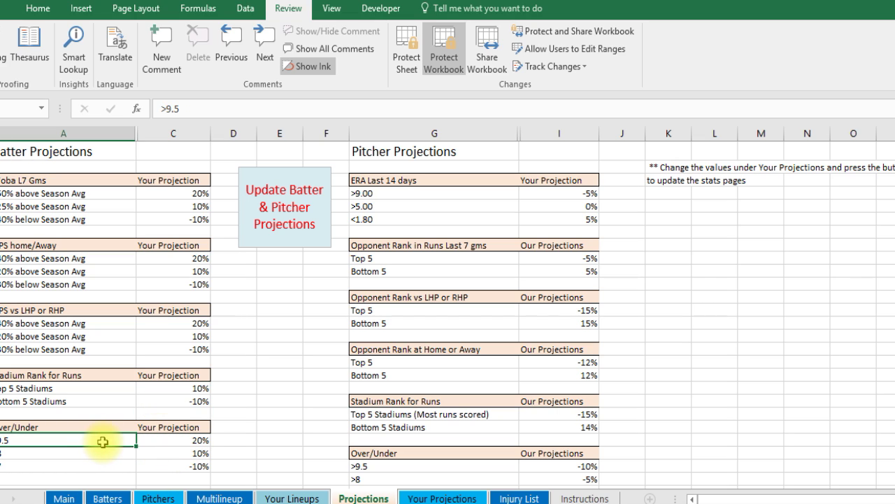
pyautogui.click(161, 441)
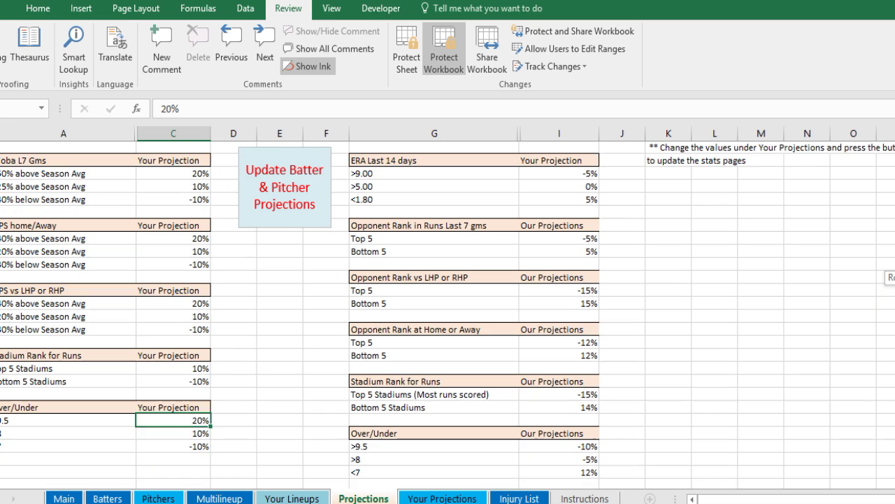
# Step: Review the -5% Batter's ISO and 12% Over/Under <7 projection adjustments
pyautogui.scroll(-7, 447, 313)
pyautogui.scroll(-1, 245, 376)
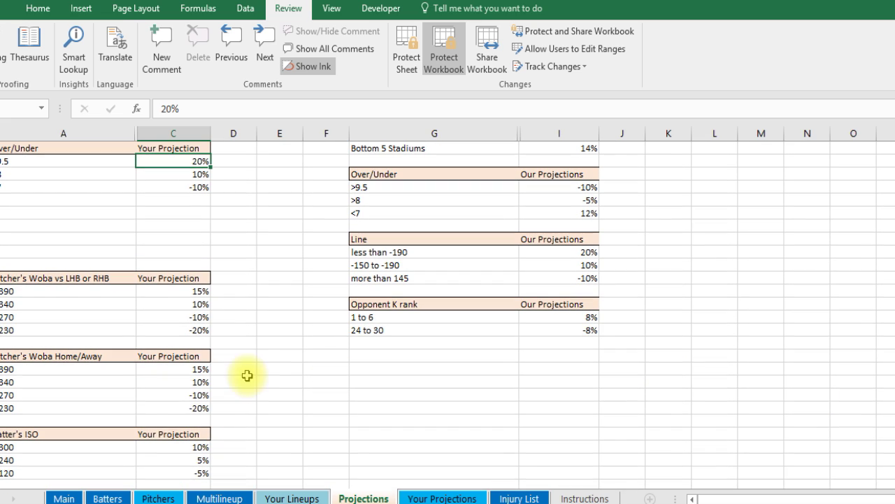
pyautogui.click(188, 473)
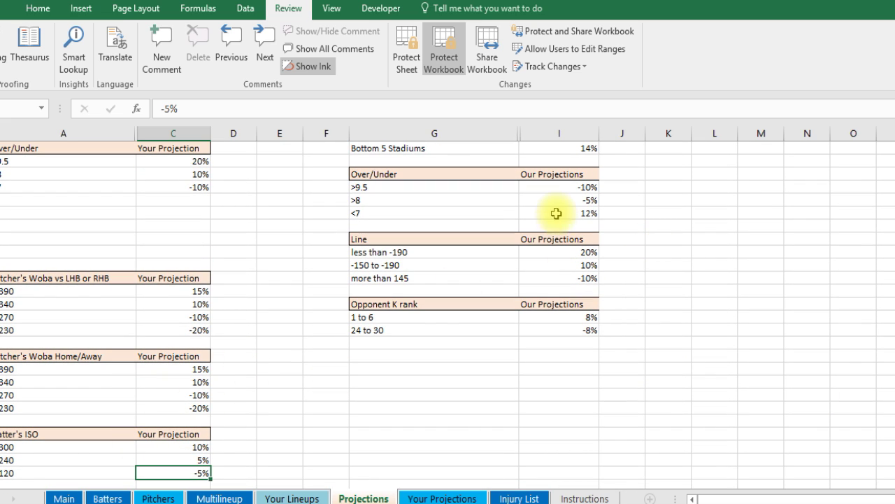
pyautogui.click(580, 213)
pyautogui.scroll(7, 649, 193)
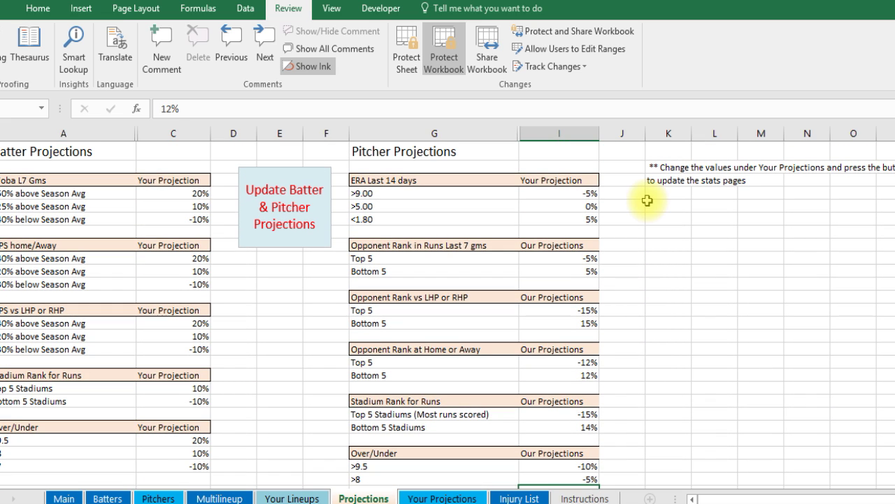
# Step: Check the 5% ERA-under-1.80, 15% Bottom-5-vs-LHP and 12% home/away adjustments, then run the projection update
pyautogui.click(567, 216)
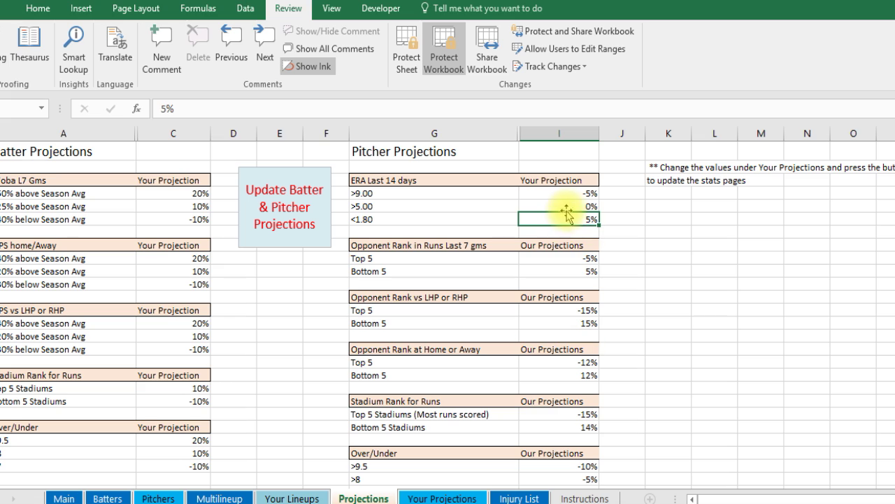
pyautogui.click(565, 269)
pyautogui.click(565, 322)
pyautogui.click(566, 336)
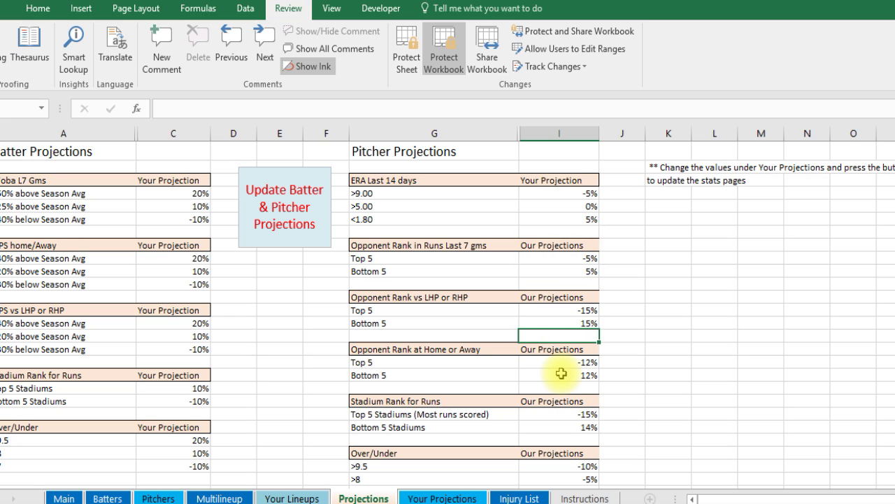
pyautogui.click(564, 374)
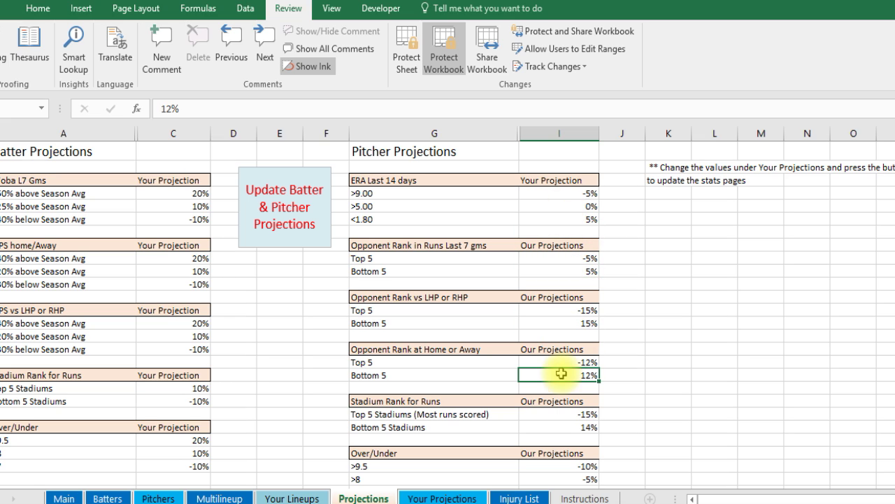
pyautogui.click(286, 223)
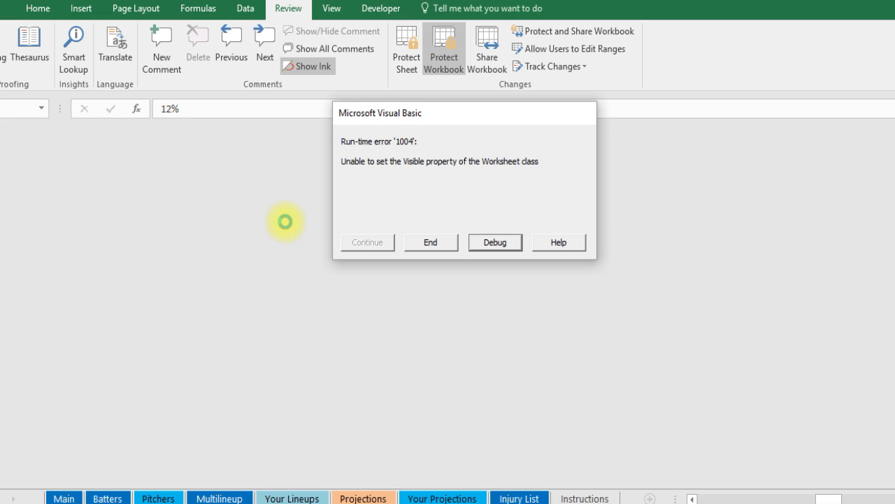
# Step: Debug the run-time error 1004, close the VBA editor, stop the debugger and return to Projections
pyautogui.click(515, 255)
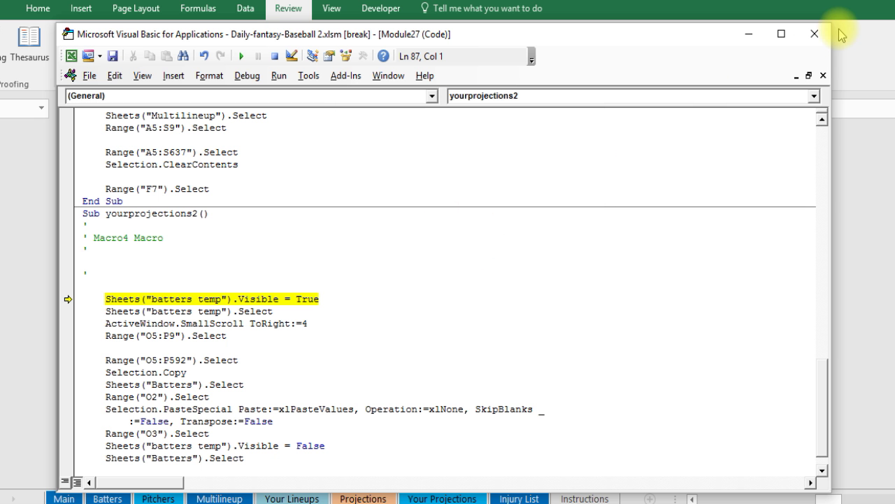
pyautogui.click(818, 36)
pyautogui.click(413, 312)
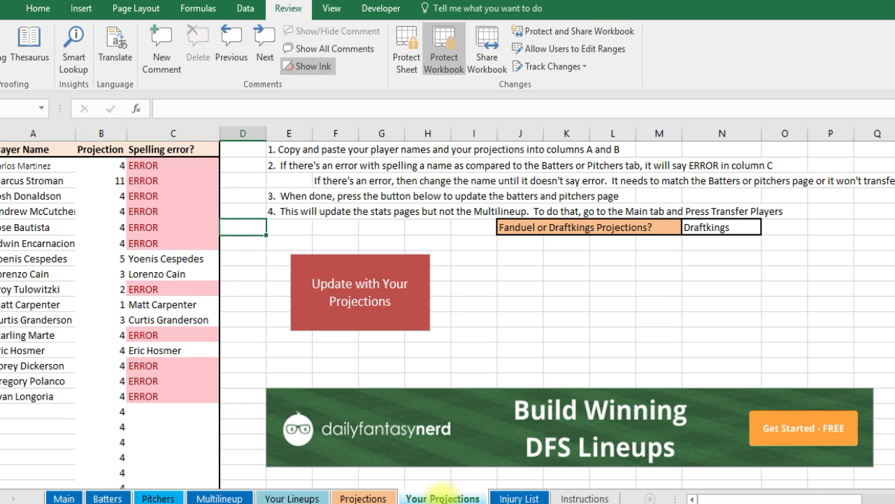
pyautogui.click(363, 498)
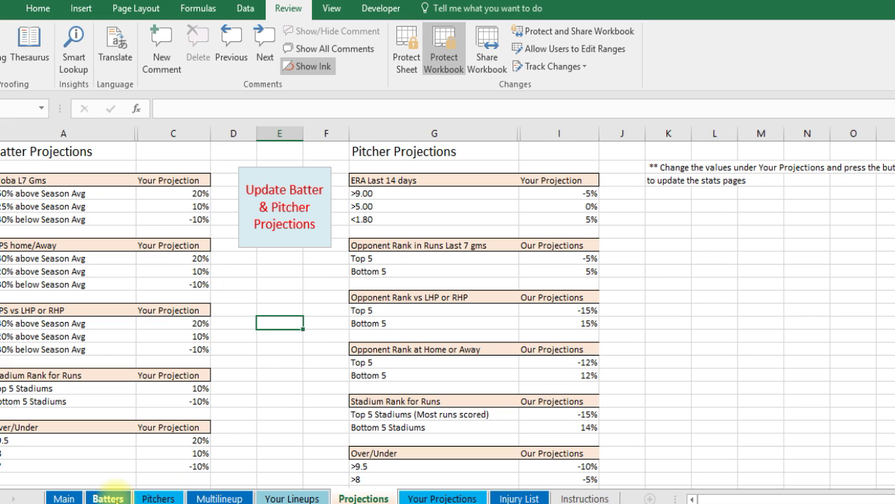
# Step: Review the Your FD Projections values in column O of the Batters sheet
pyautogui.click(107, 499)
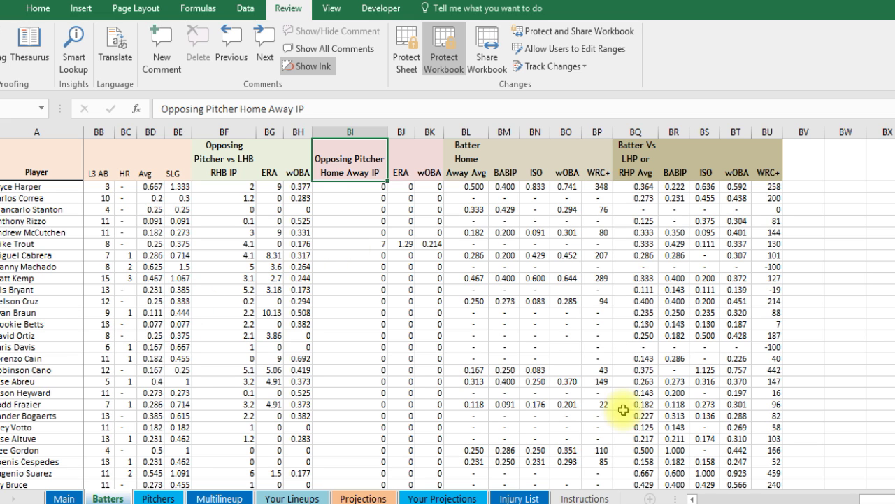
pyautogui.moveTo(750, 501); pyautogui.dragTo(710, 499)
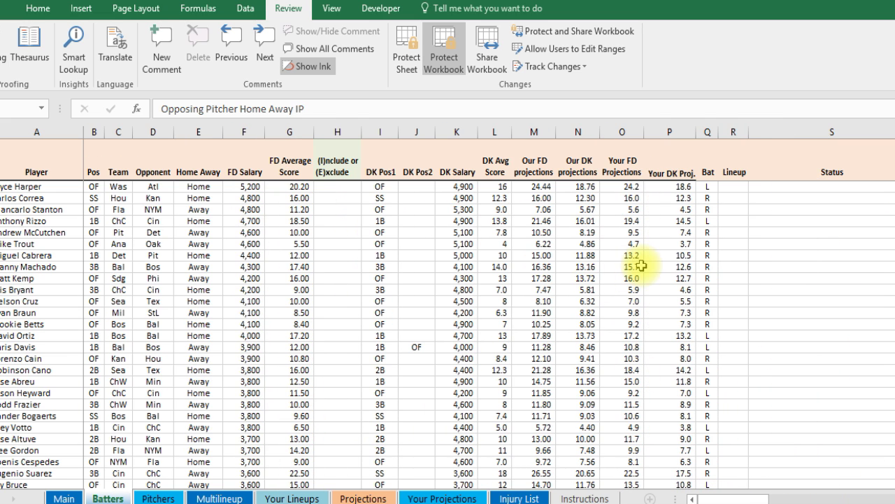
pyautogui.click(631, 210)
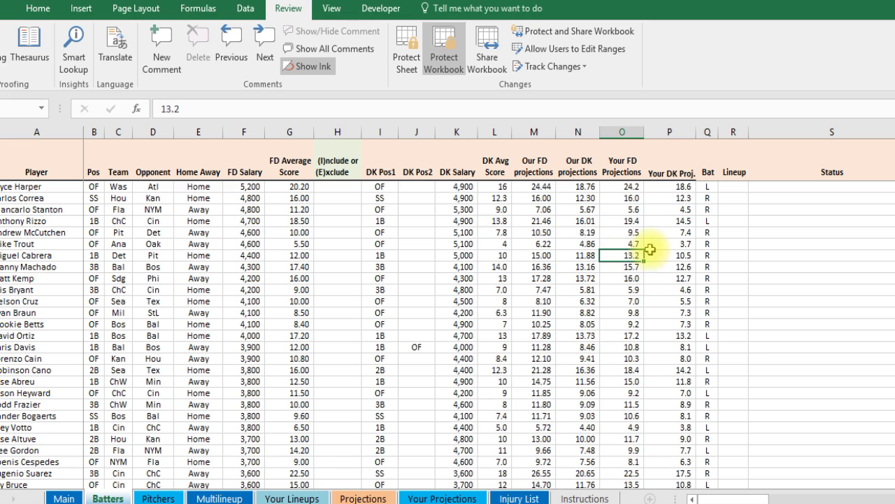
pyautogui.click(651, 244)
pyautogui.click(630, 286)
pyautogui.click(654, 277)
# Step: Check the 15.7, 5.9 and 9.8 projections, then transfer the players from Main into Multilineup
pyautogui.click(625, 269)
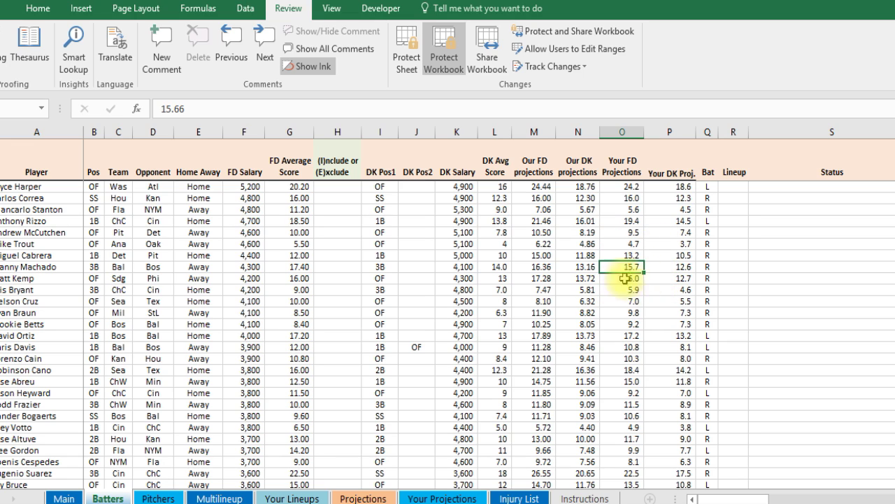
pyautogui.click(624, 289)
pyautogui.click(625, 312)
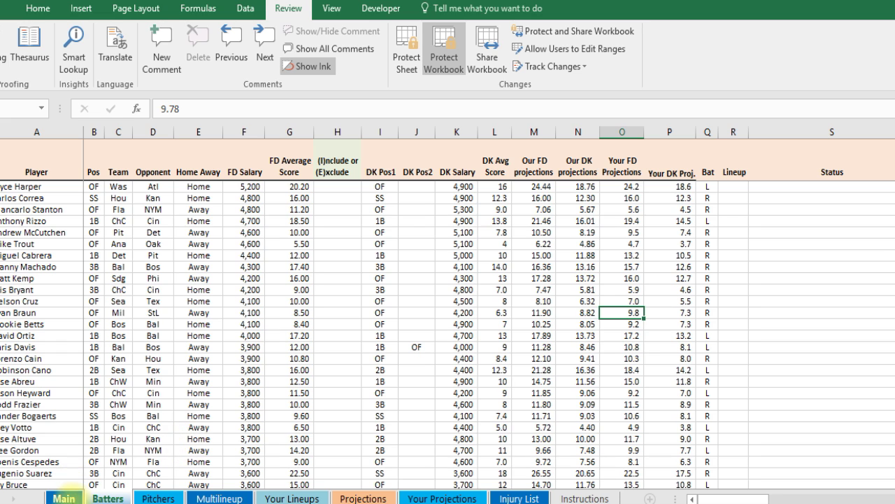
pyautogui.click(63, 498)
pyautogui.click(787, 385)
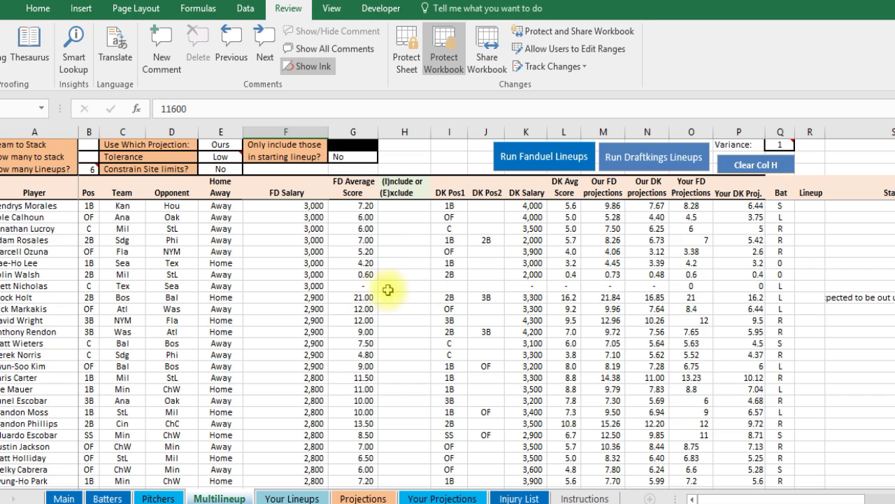
# Step: Inspect the 4.2 and 0.6 Your FD projections and the first pitcher's opponent, Bal
pyautogui.click(687, 262)
pyautogui.click(691, 275)
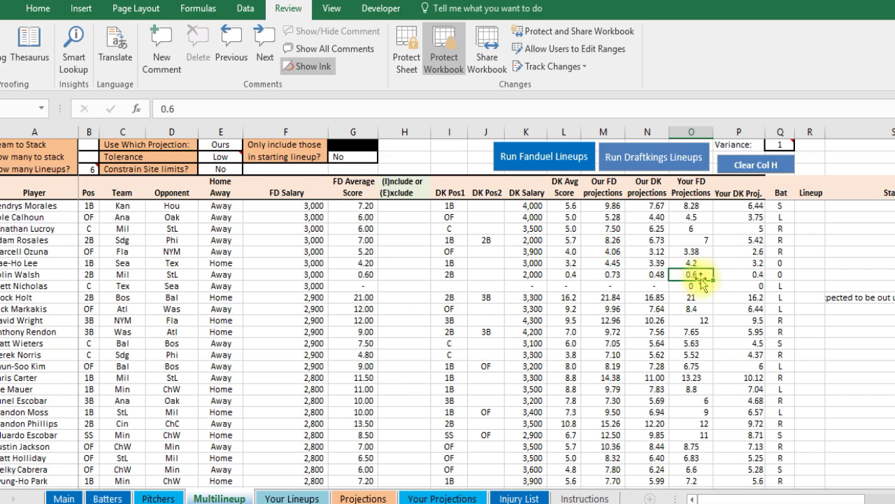
pyautogui.click(171, 191)
pyautogui.click(172, 228)
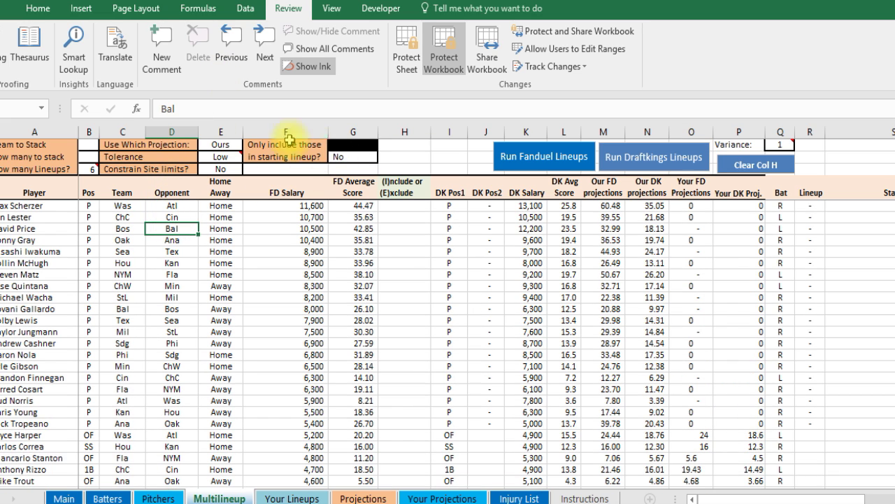
# Step: Set Use Which Projection in E1 to Yours, then return to the Projections sheet
pyautogui.click(220, 143)
pyautogui.click(249, 145)
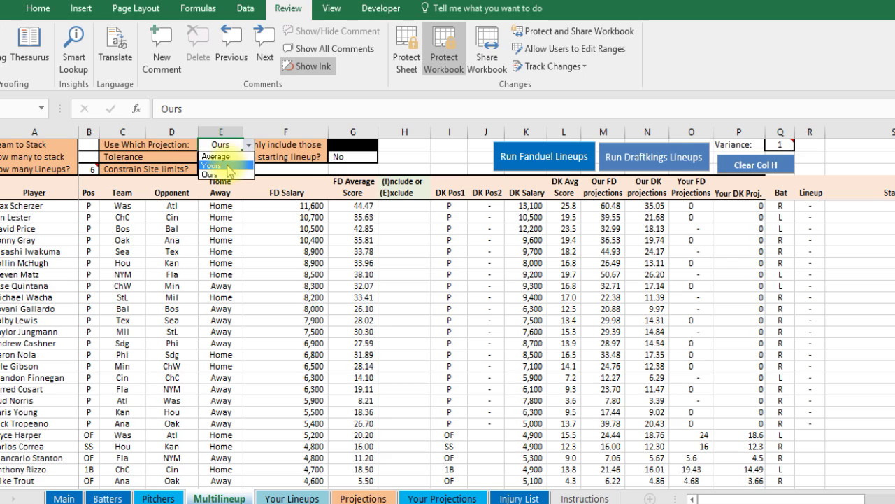
pyautogui.click(222, 169)
pyautogui.click(281, 205)
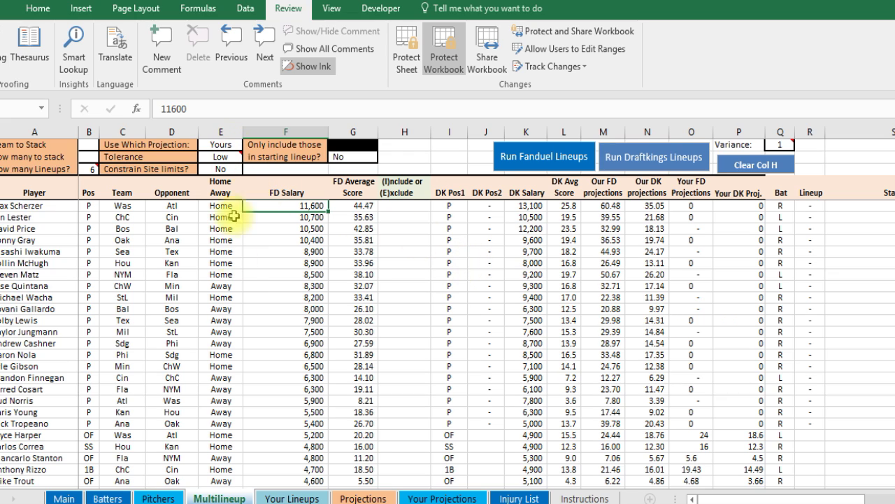
pyautogui.click(360, 497)
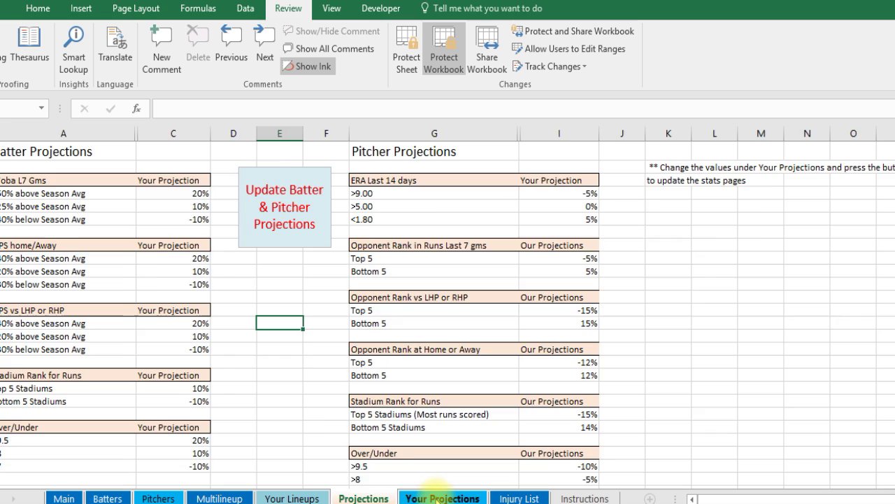
pyautogui.click(442, 498)
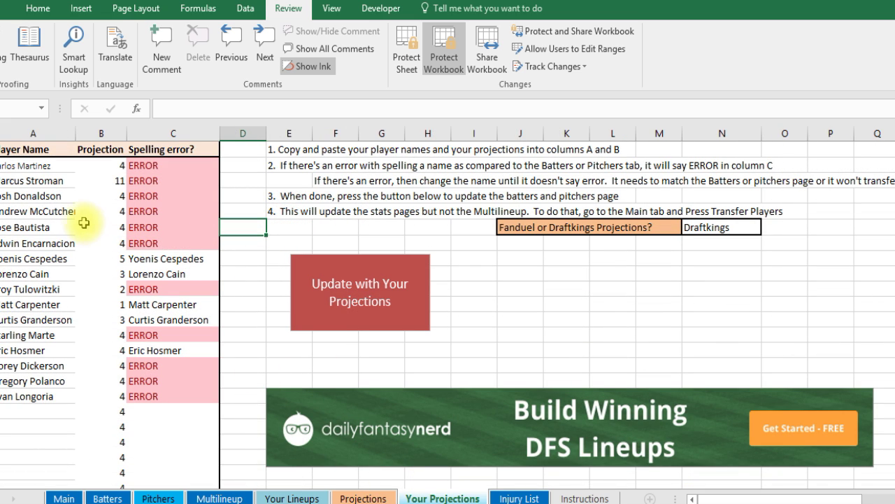
pyautogui.click(62, 212)
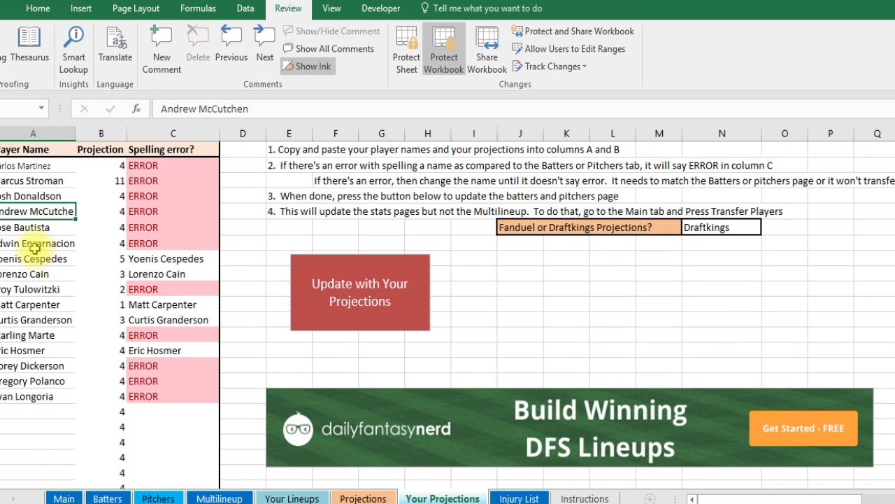
pyautogui.click(34, 246)
pyautogui.click(40, 181)
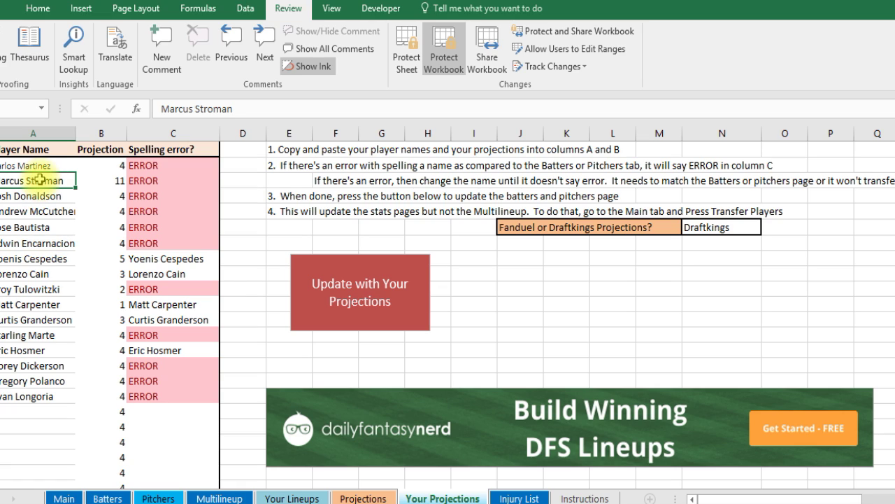
pyautogui.click(10, 272)
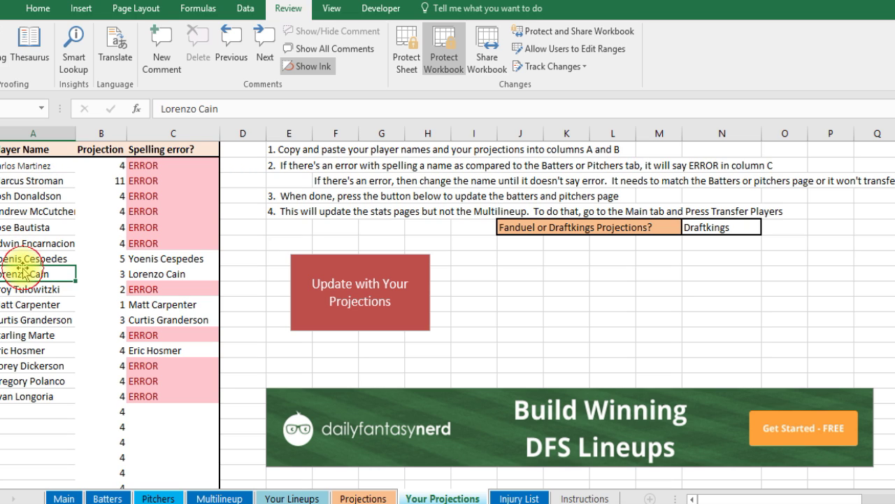
pyautogui.click(39, 204)
pyautogui.click(111, 211)
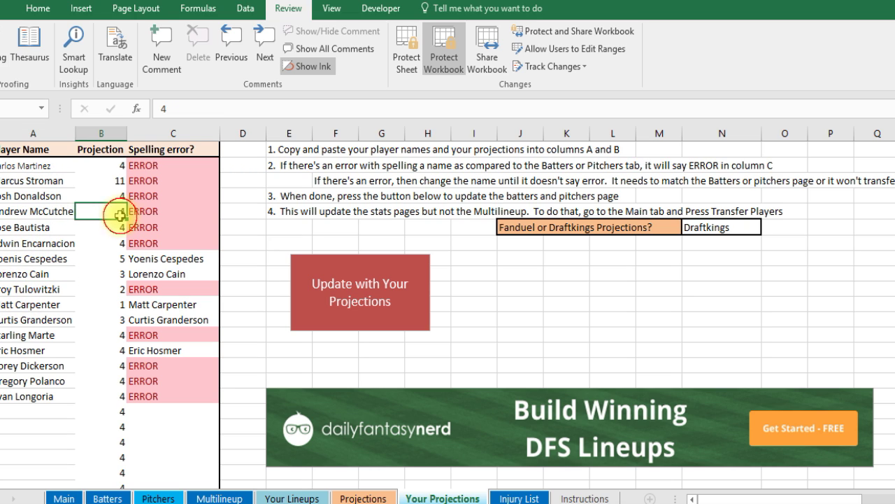
pyautogui.click(103, 286)
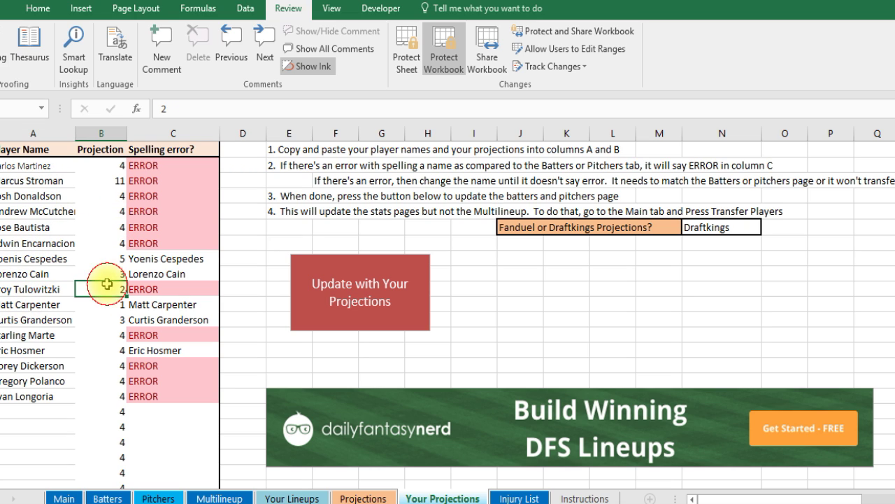
pyautogui.click(175, 260)
pyautogui.click(175, 274)
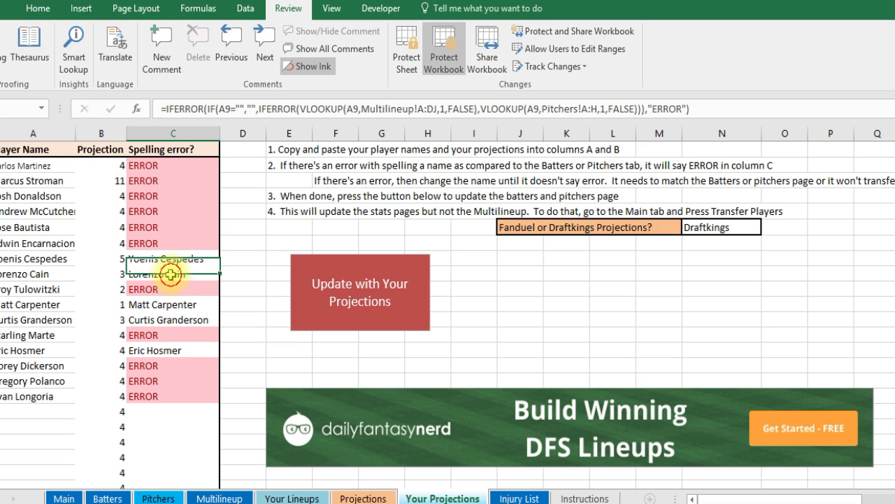
pyautogui.click(176, 306)
pyautogui.click(172, 181)
pyautogui.click(176, 162)
pyautogui.click(171, 212)
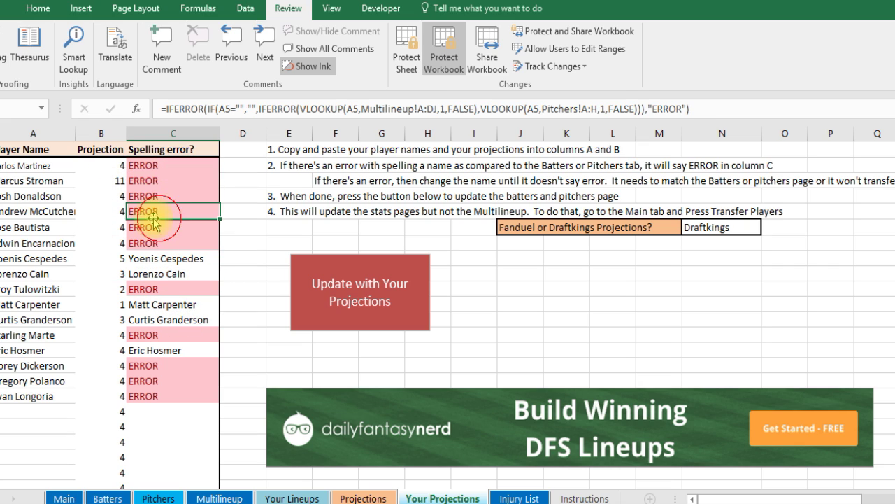
pyautogui.click(53, 210)
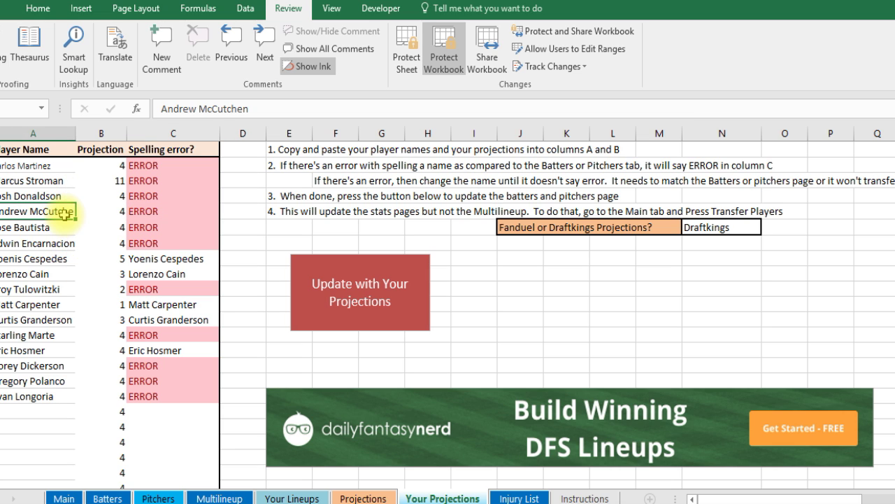
pyautogui.click(109, 498)
pyautogui.click(51, 290)
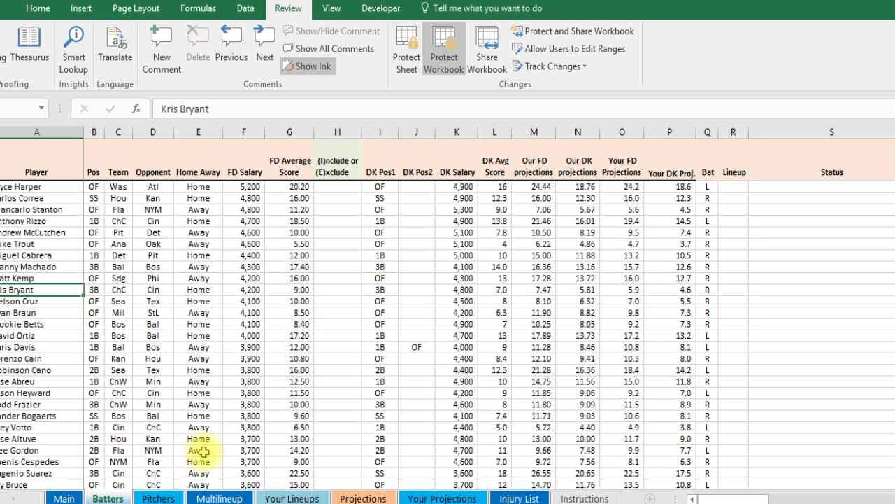
pyautogui.click(289, 497)
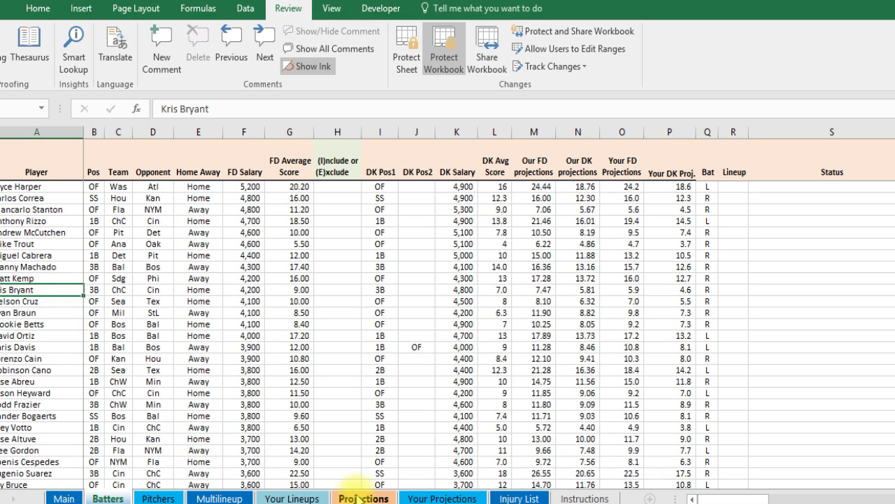
pyautogui.click(363, 498)
pyautogui.click(442, 498)
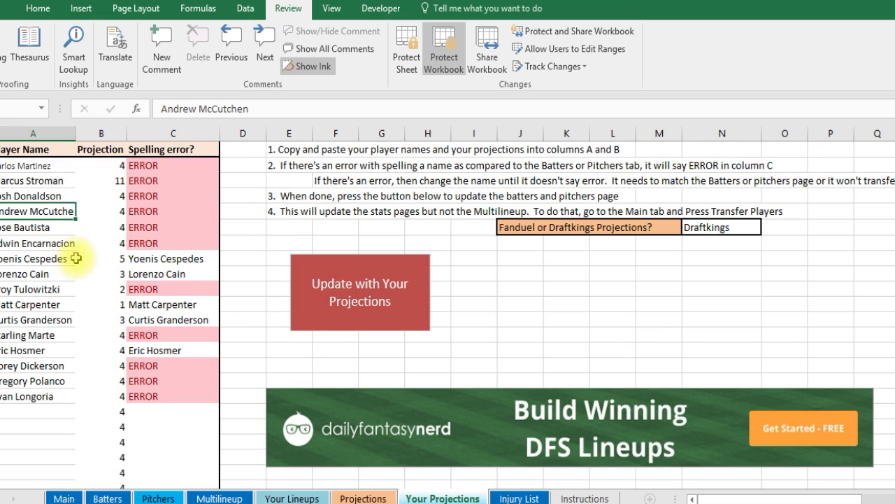
pyautogui.click(52, 257)
# Step: Misspell Lorenzo Cain as 'Lorenzo Caine' in A8 to trigger the ERROR check
pyautogui.click(37, 275)
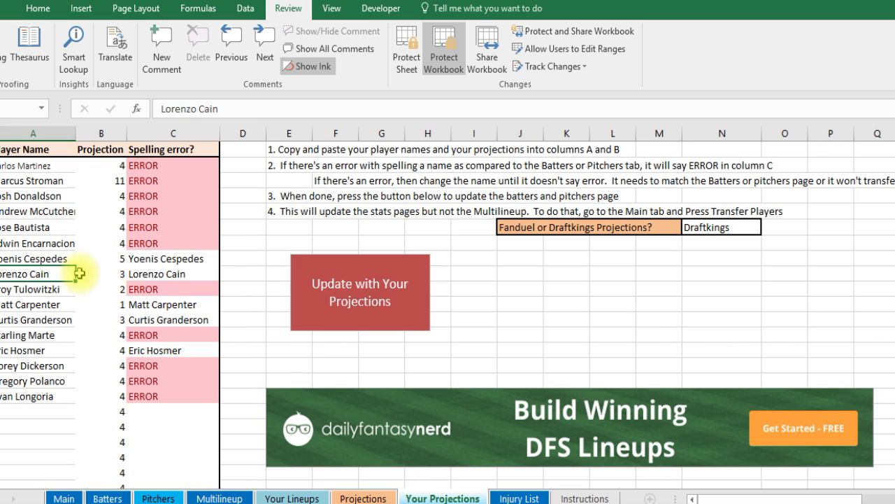
pyautogui.click(247, 114)
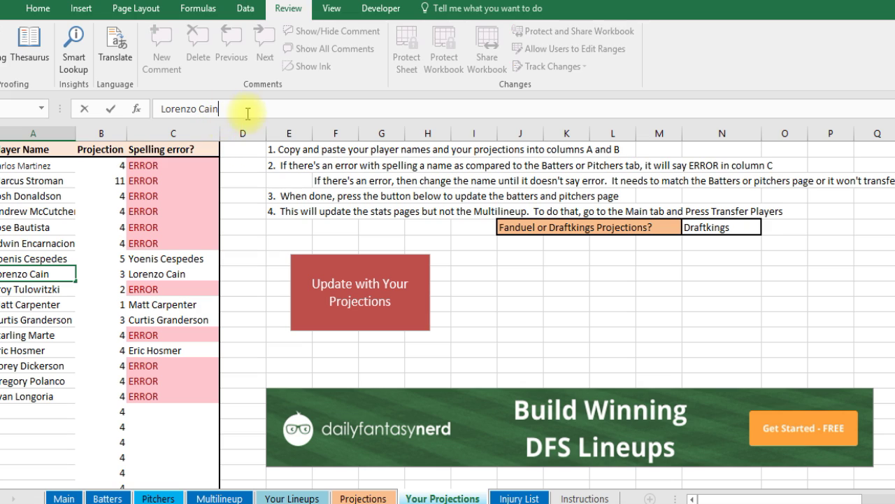
pyautogui.write('e')
pyautogui.press('Return')
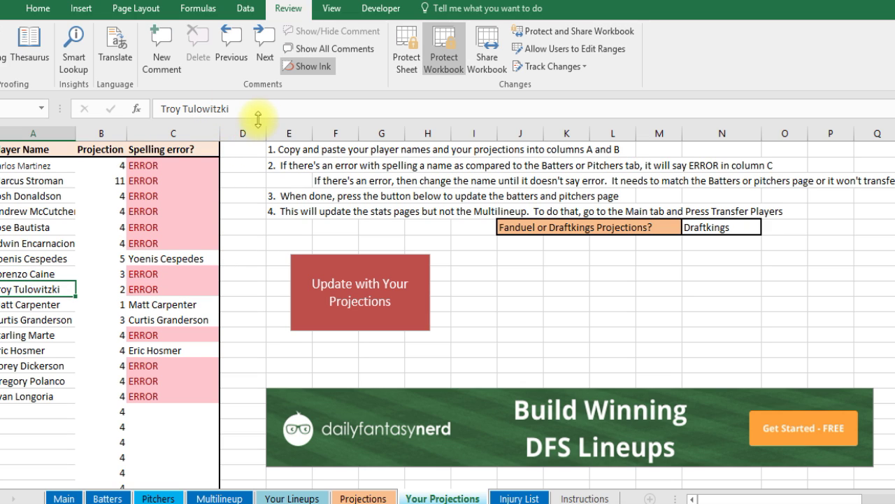
# Step: Restore the spelling 'Lorenzo Cain' and confirm the spelling-check result clears
pyautogui.click(52, 275)
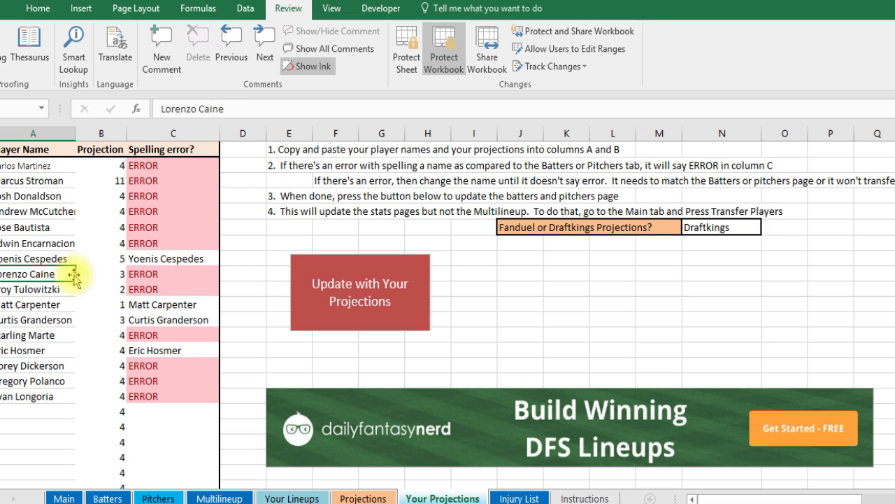
pyautogui.click(253, 113)
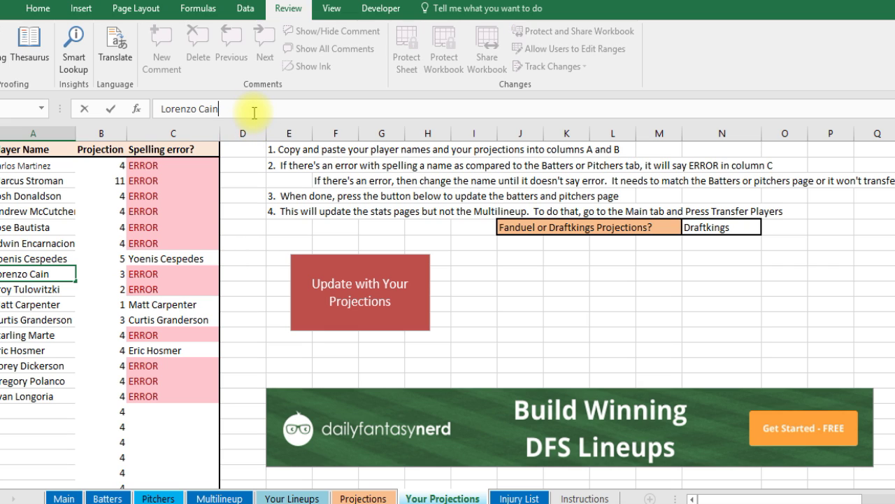
pyautogui.press('Return')
pyautogui.click(44, 275)
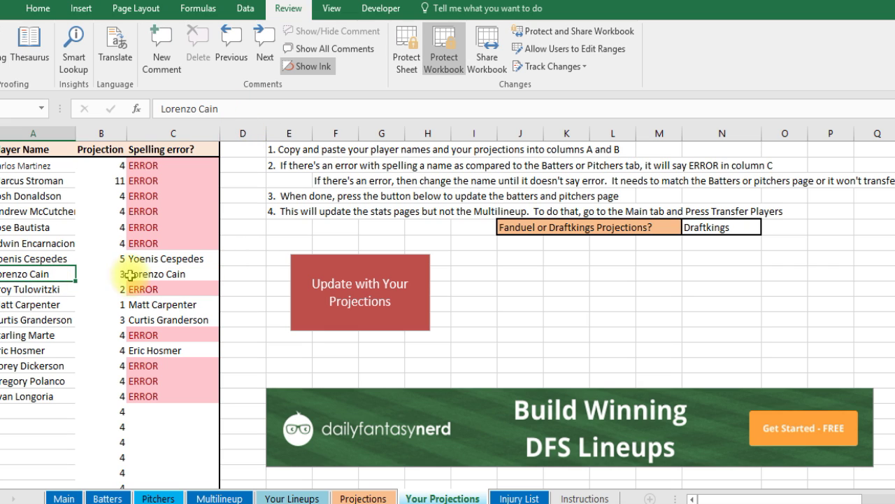
pyautogui.click(133, 274)
pyautogui.click(133, 258)
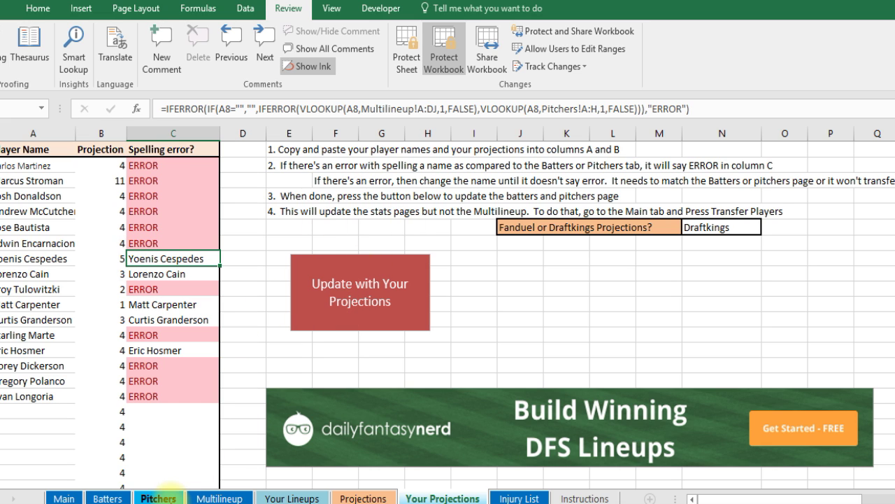
# Step: Look over the Batters sheet and the Multilineup table's Your DK projections
pyautogui.click(109, 498)
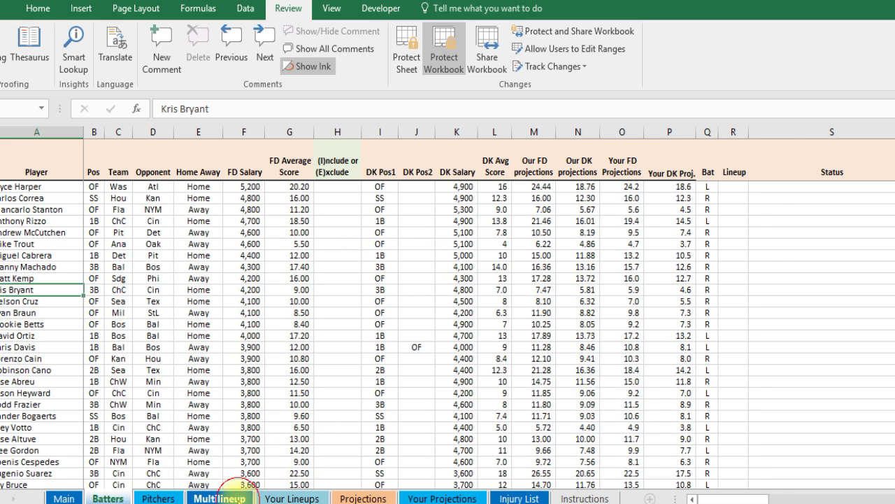
pyautogui.click(219, 498)
pyautogui.click(483, 331)
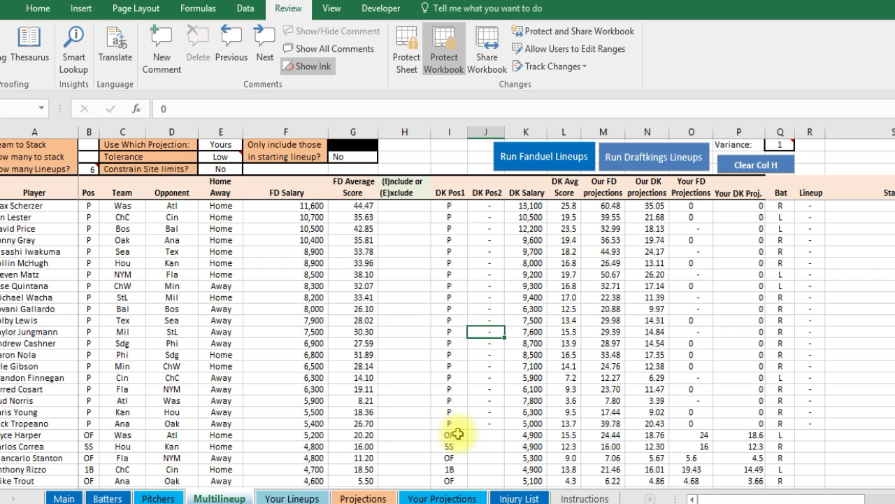
# Step: Read the Team to Stack, Use Which Projections, Tolerance and How many lineups instructions, then return to Main
pyautogui.click(581, 497)
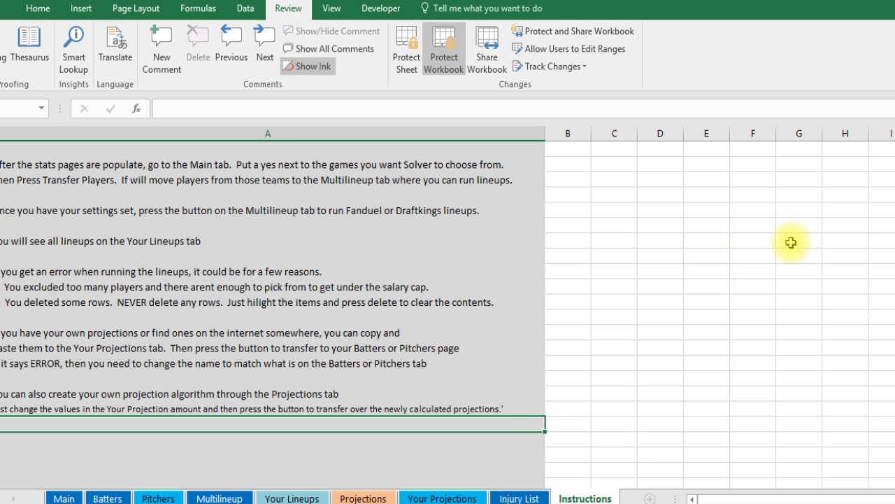
pyautogui.scroll(10, 272, 280)
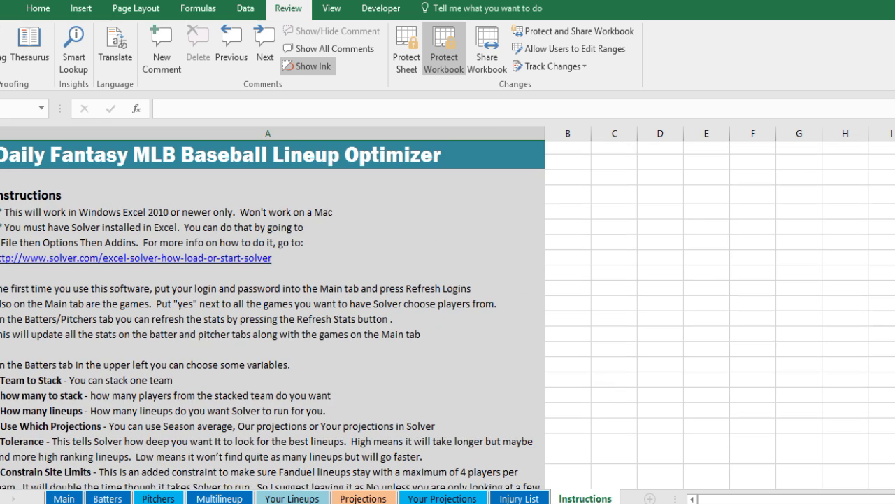
pyautogui.click(355, 378)
pyautogui.click(350, 337)
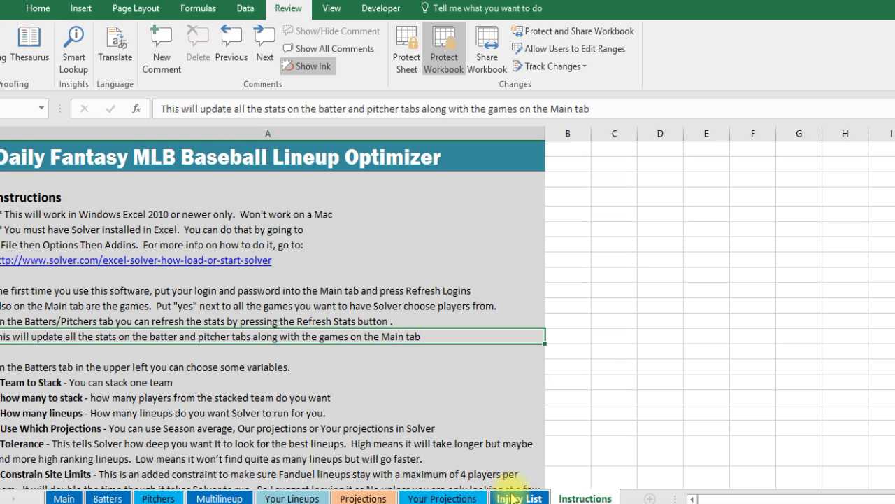
pyautogui.click(204, 425)
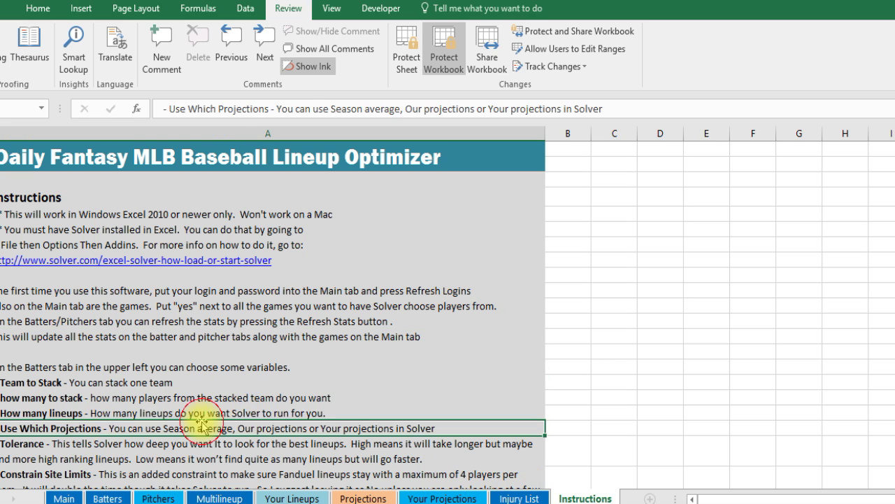
pyautogui.click(56, 446)
pyautogui.click(58, 411)
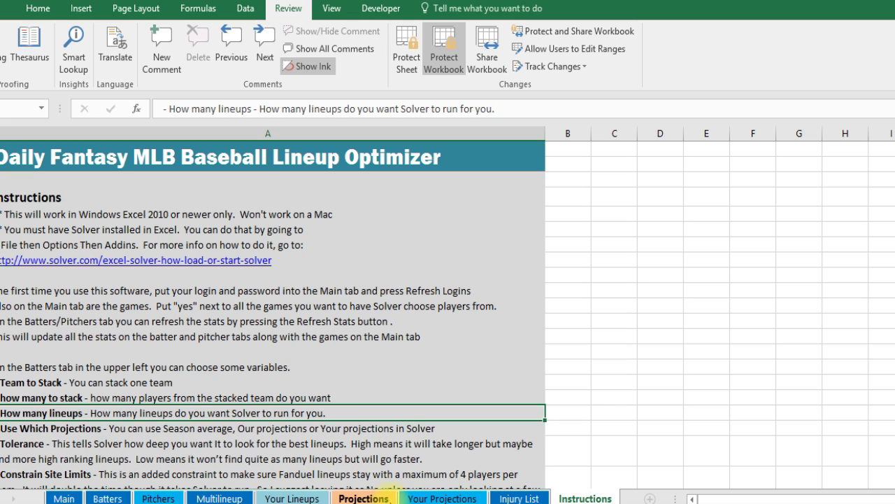
pyautogui.click(363, 498)
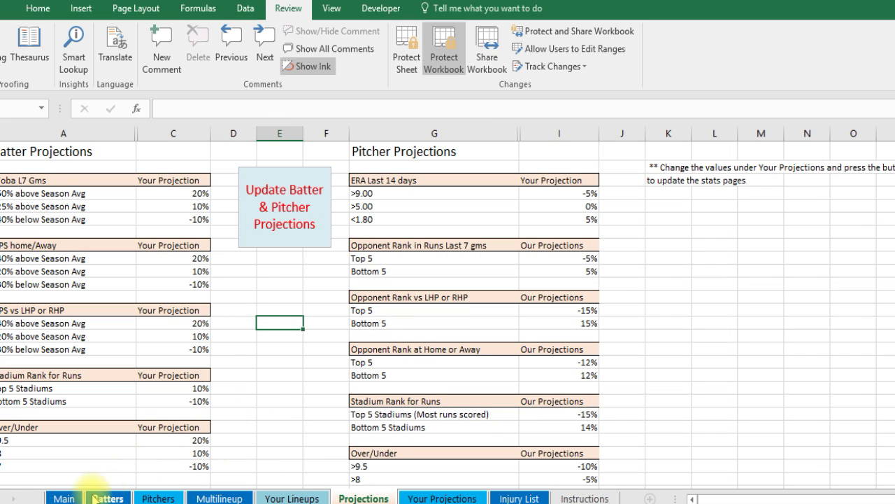
pyautogui.click(64, 498)
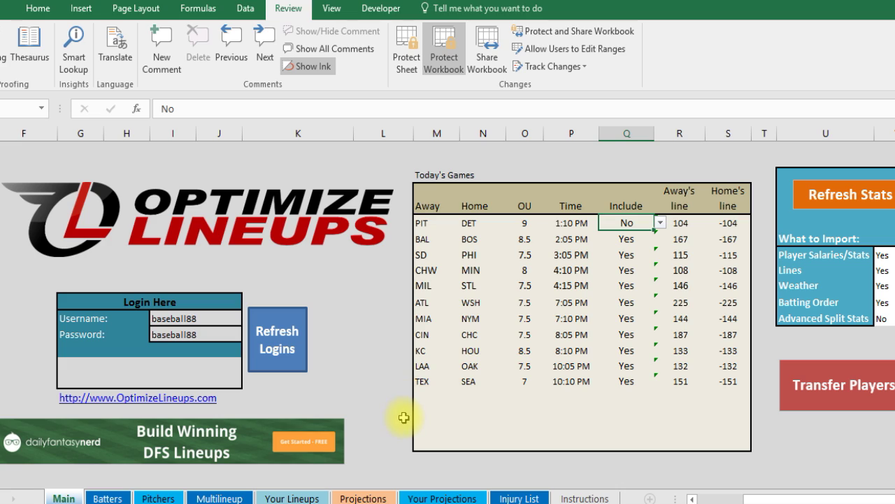